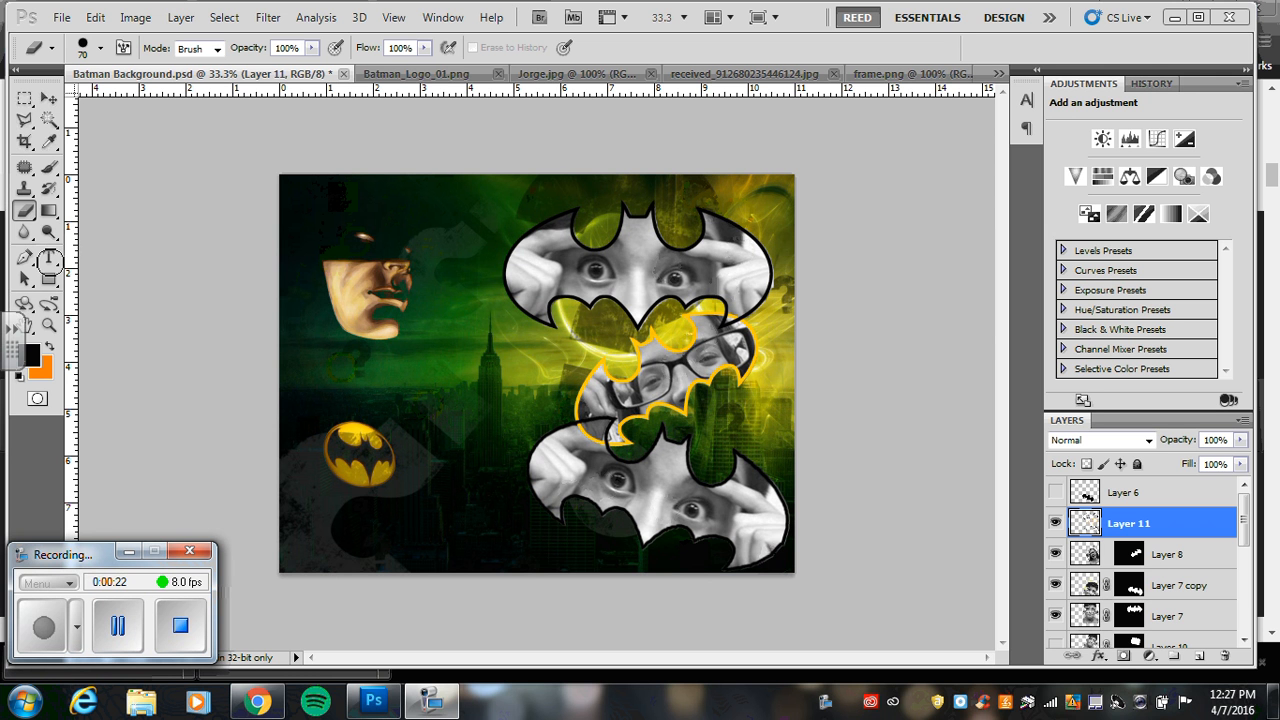
Step: Add the horizontal title "Everyday Heros" in the Nueva Std font near the upper-left of the poster
{"action": "left_click", "coordinate": [49, 258]}
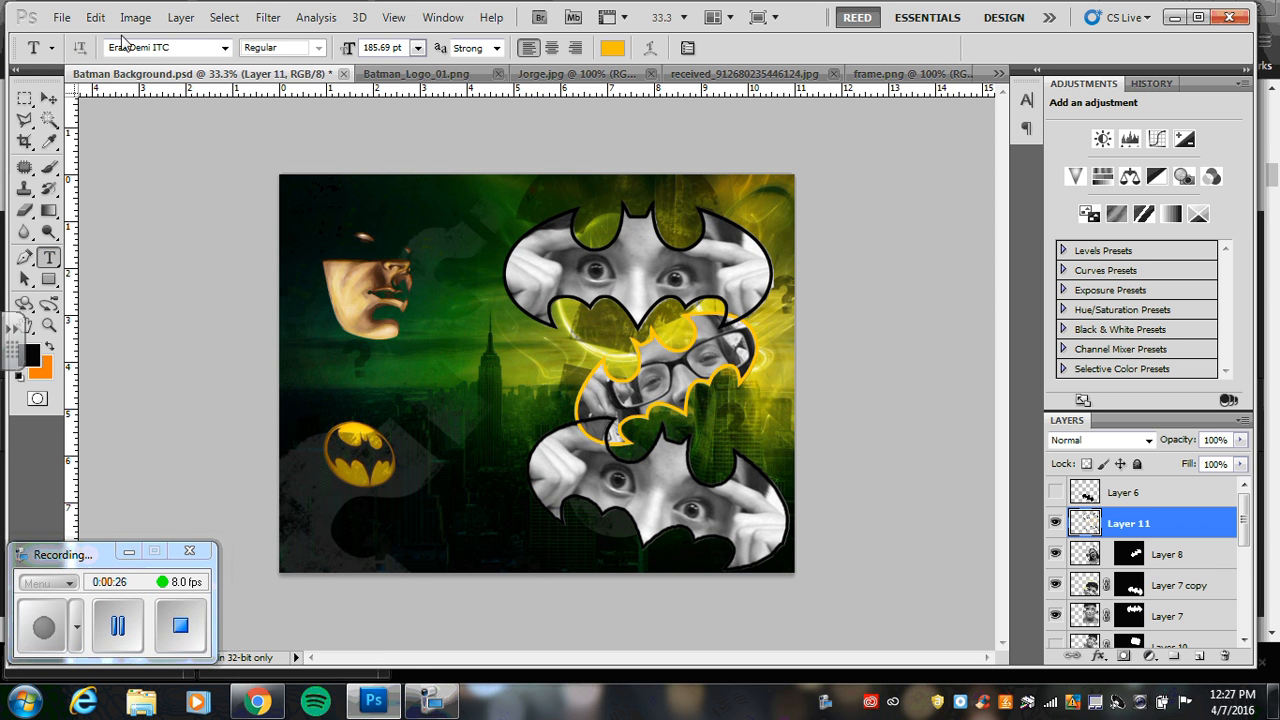
{"action": "left_click", "coordinate": [225, 47]}
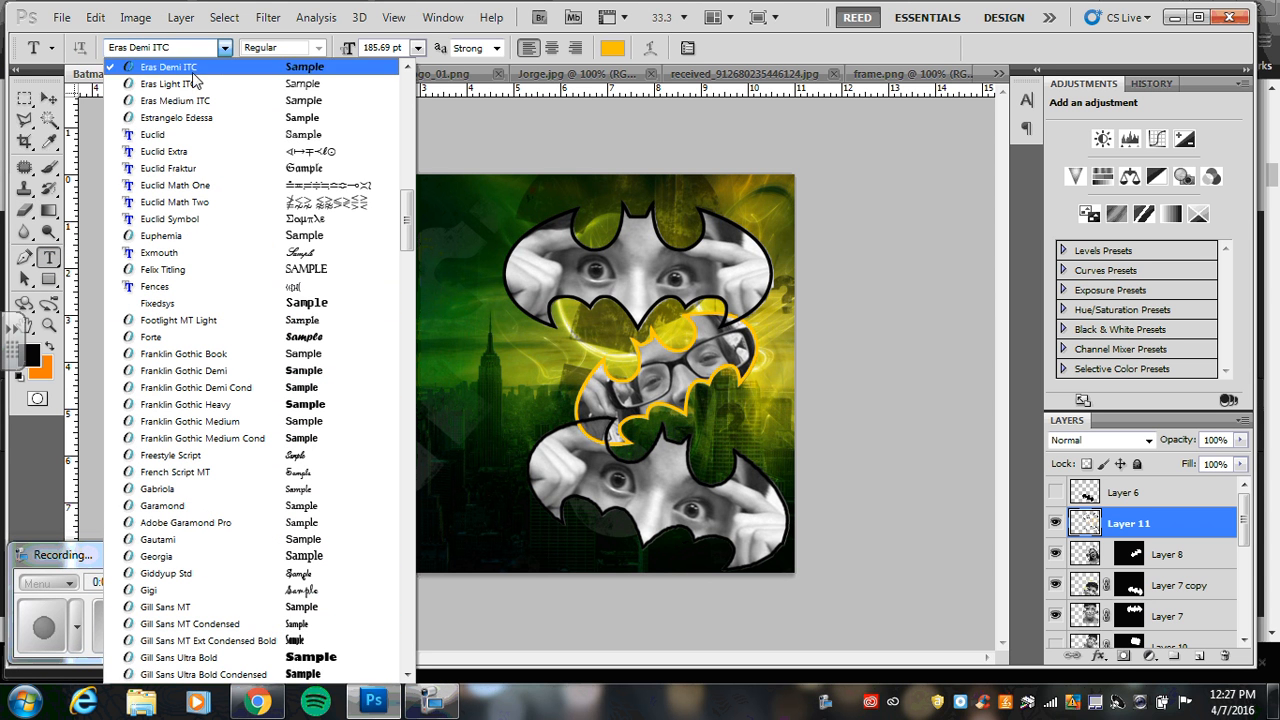
{"action": "left_click_drag", "start_coordinate": [405, 210], "coordinate": [408, 374]}
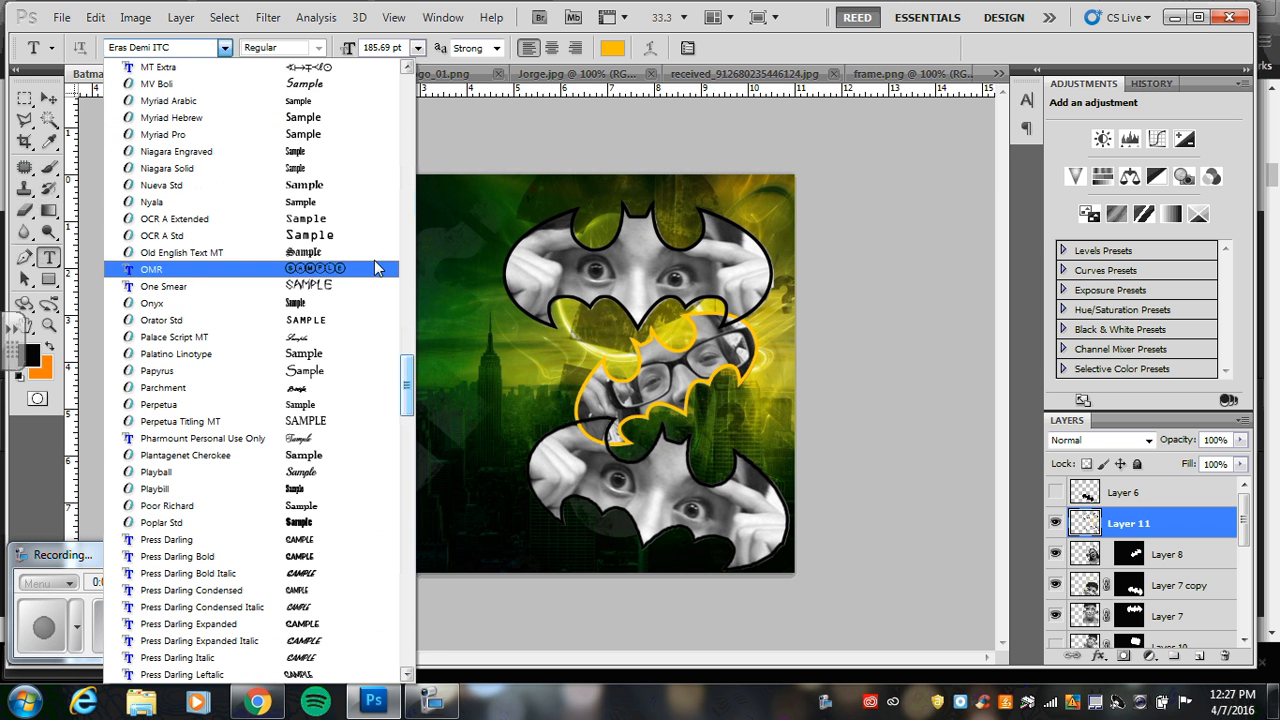
{"action": "left_click", "coordinate": [323, 188]}
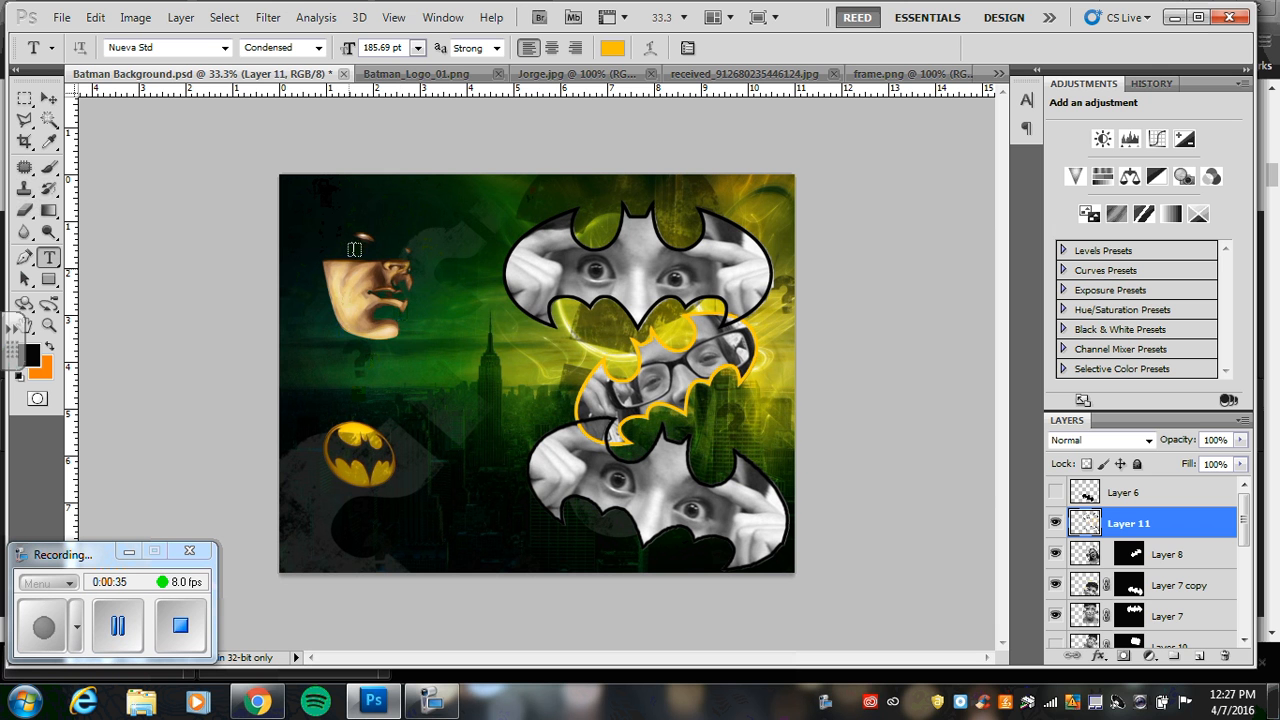
{"action": "left_click", "coordinate": [318, 224]}
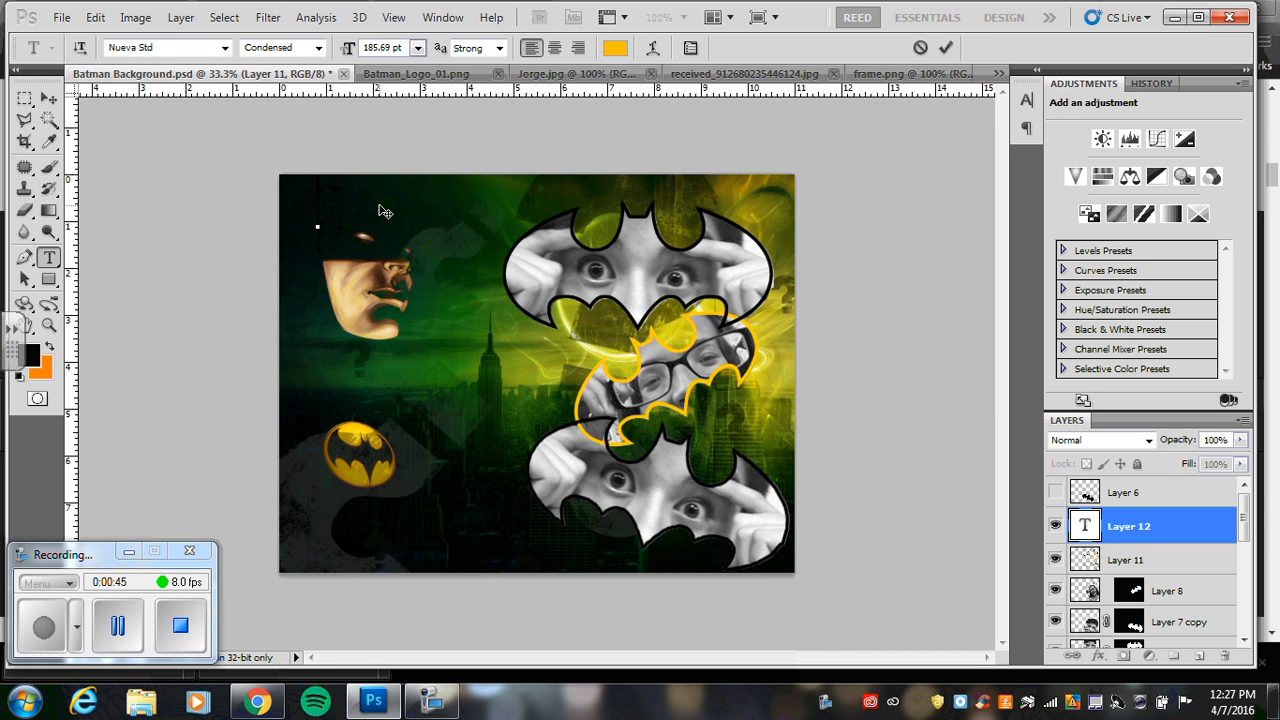
{"action": "type", "text": "Every"}
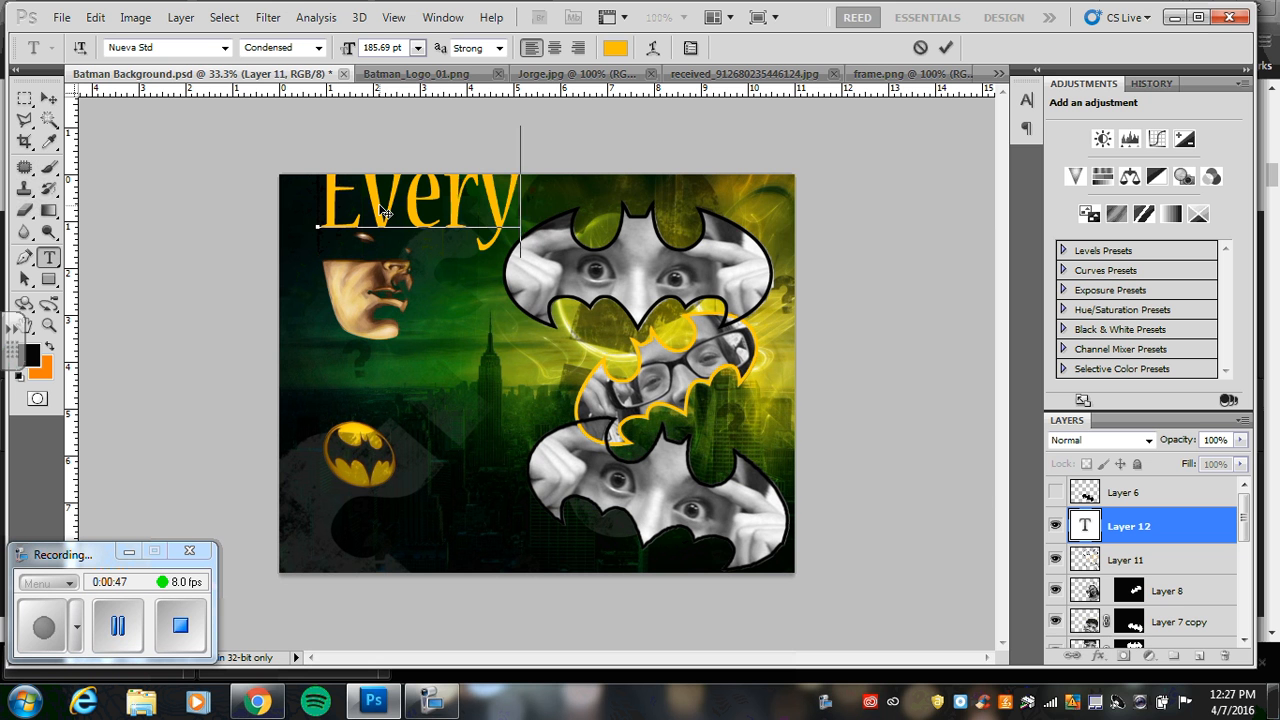
{"action": "type", "text": "day Her"}
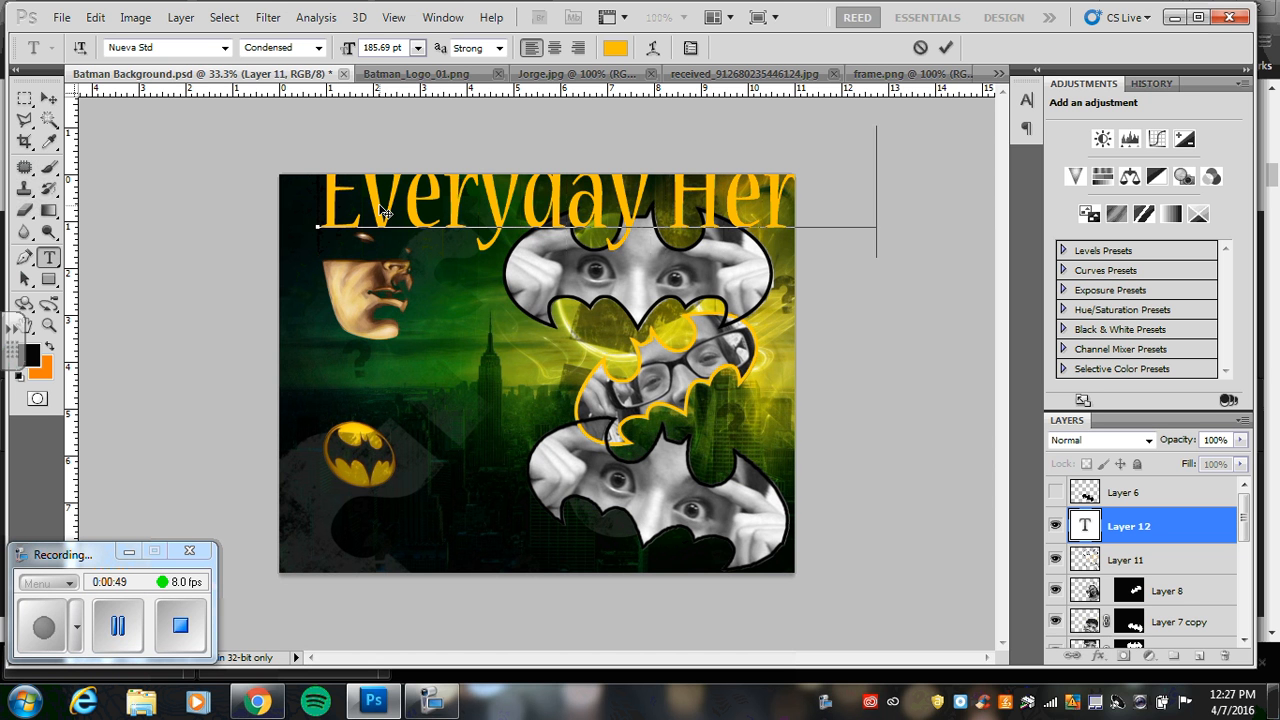
Step: Finish editing the title and move it down and left so its letters lie fully below the poster's upper edge
{"action": "triple_click", "coordinate": [527, 195]}
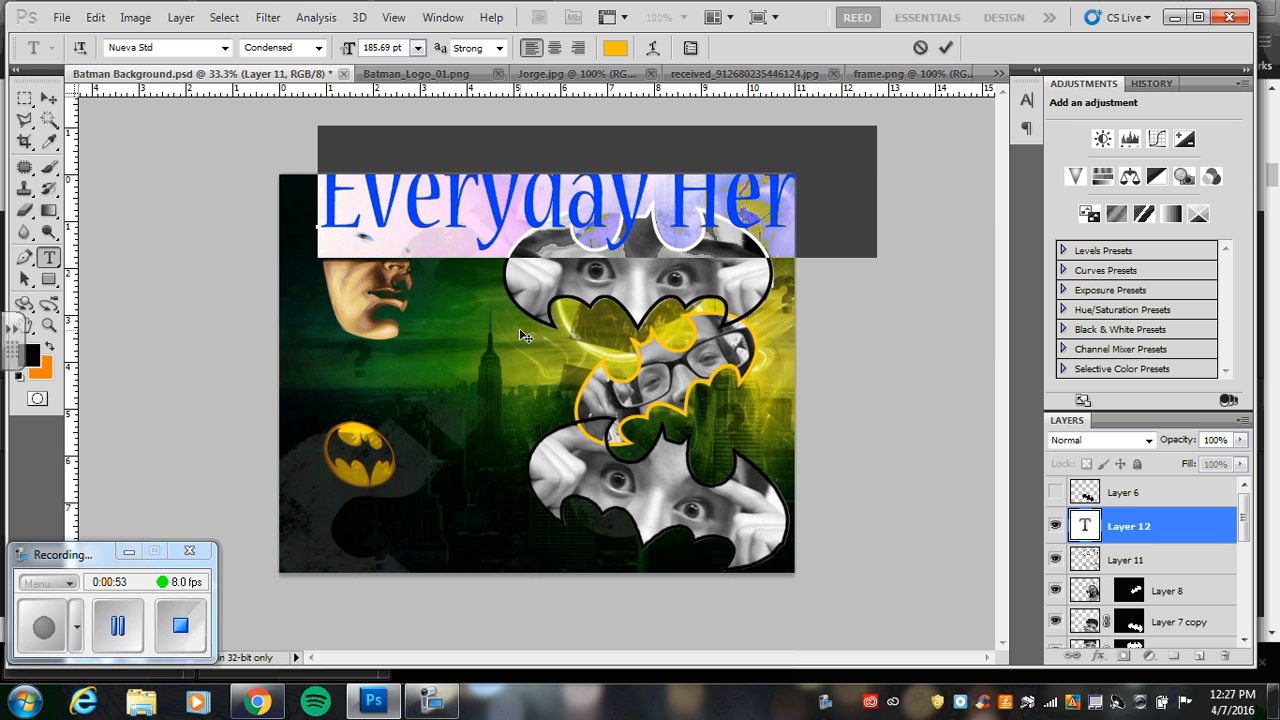
{"action": "left_click", "coordinate": [360, 205]}
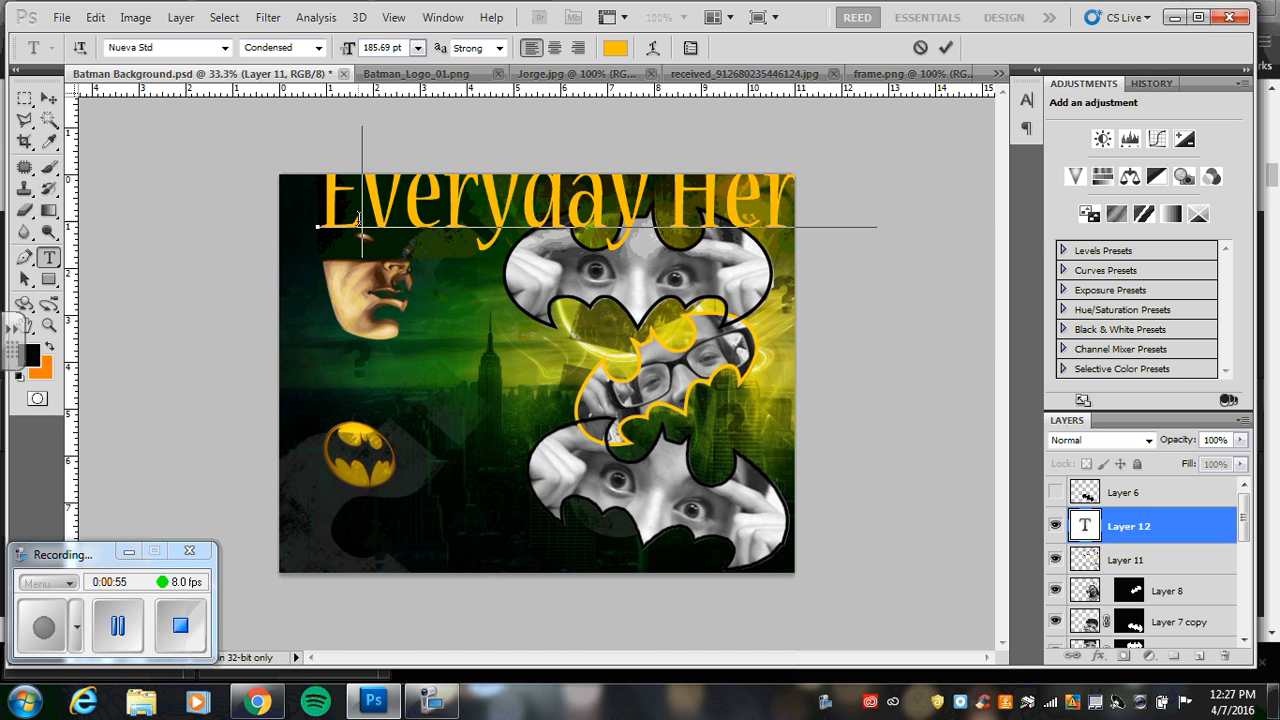
{"action": "double_click", "coordinate": [1084, 527]}
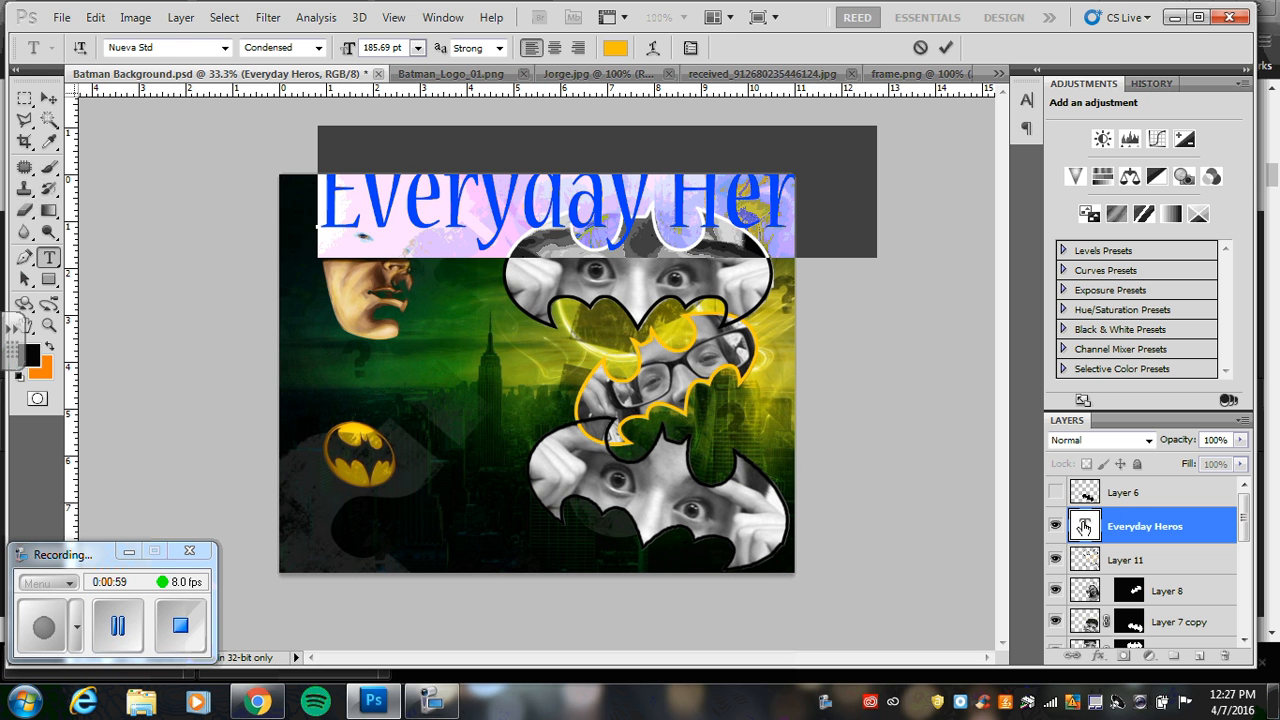
{"action": "left_click", "coordinate": [49, 98]}
{"action": "left_click_drag", "start_coordinate": [549, 236], "coordinate": [506, 242]}
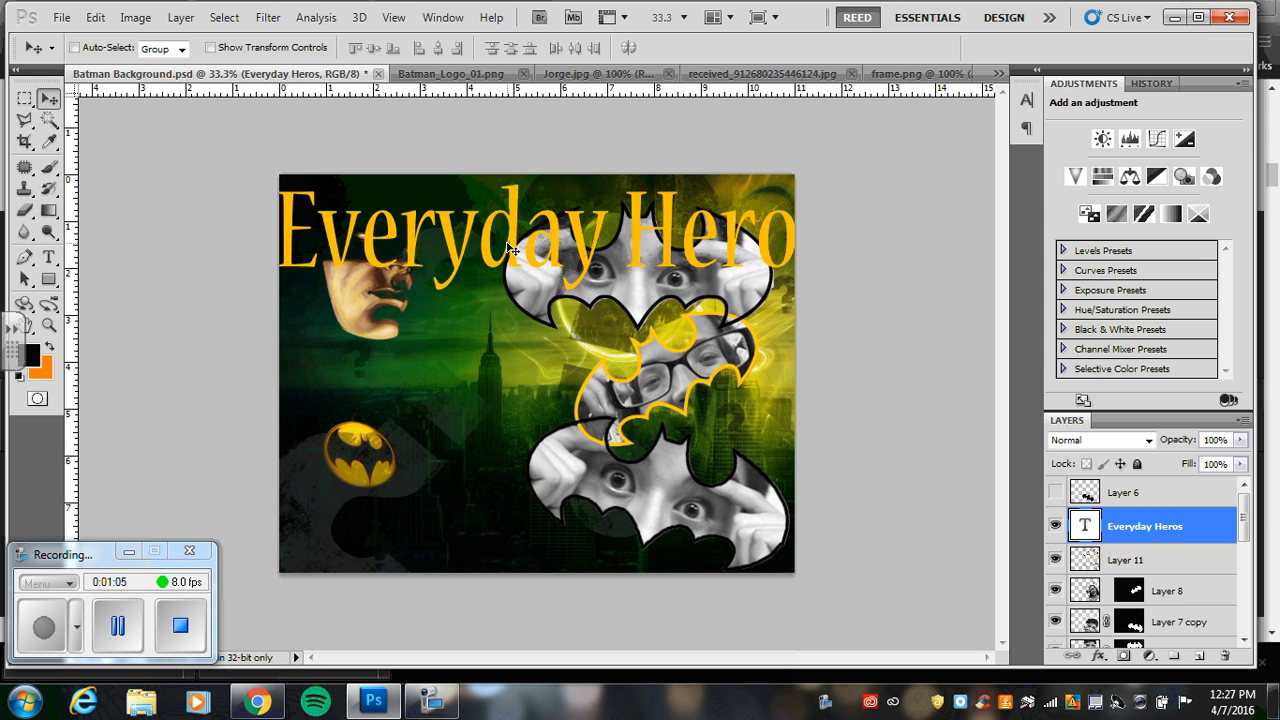
Step: Set the title's font size to 72 pt and move it above the Batman face
{"action": "double_click", "coordinate": [1086, 527]}
{"action": "left_click", "coordinate": [418, 48]}
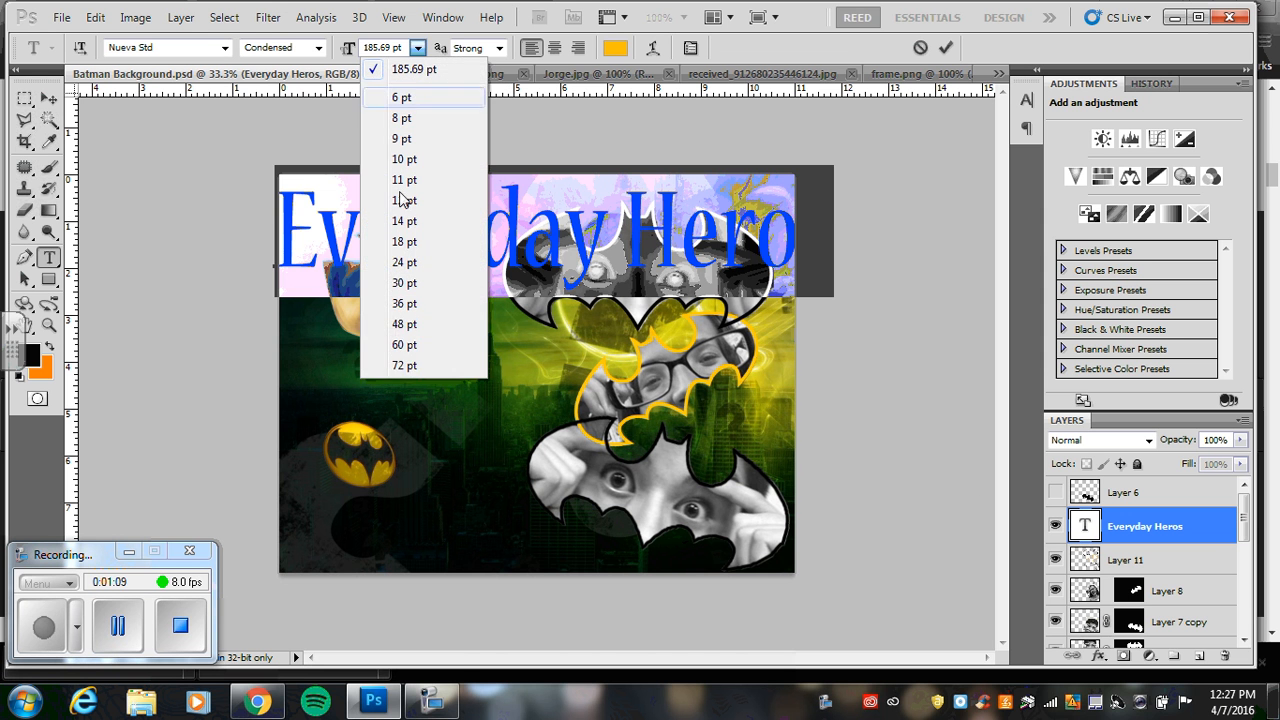
{"action": "left_click", "coordinate": [412, 366]}
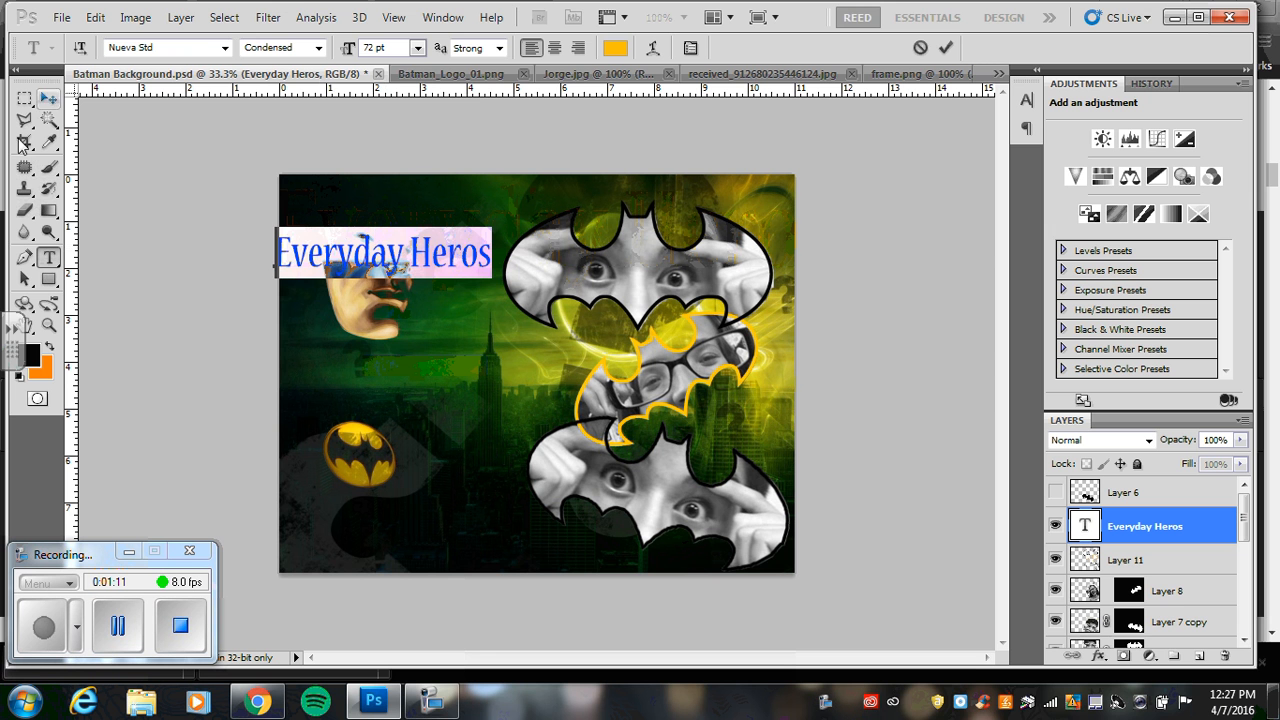
{"action": "left_click", "coordinate": [48, 98]}
{"action": "left_click_drag", "start_coordinate": [390, 262], "coordinate": [420, 213]}
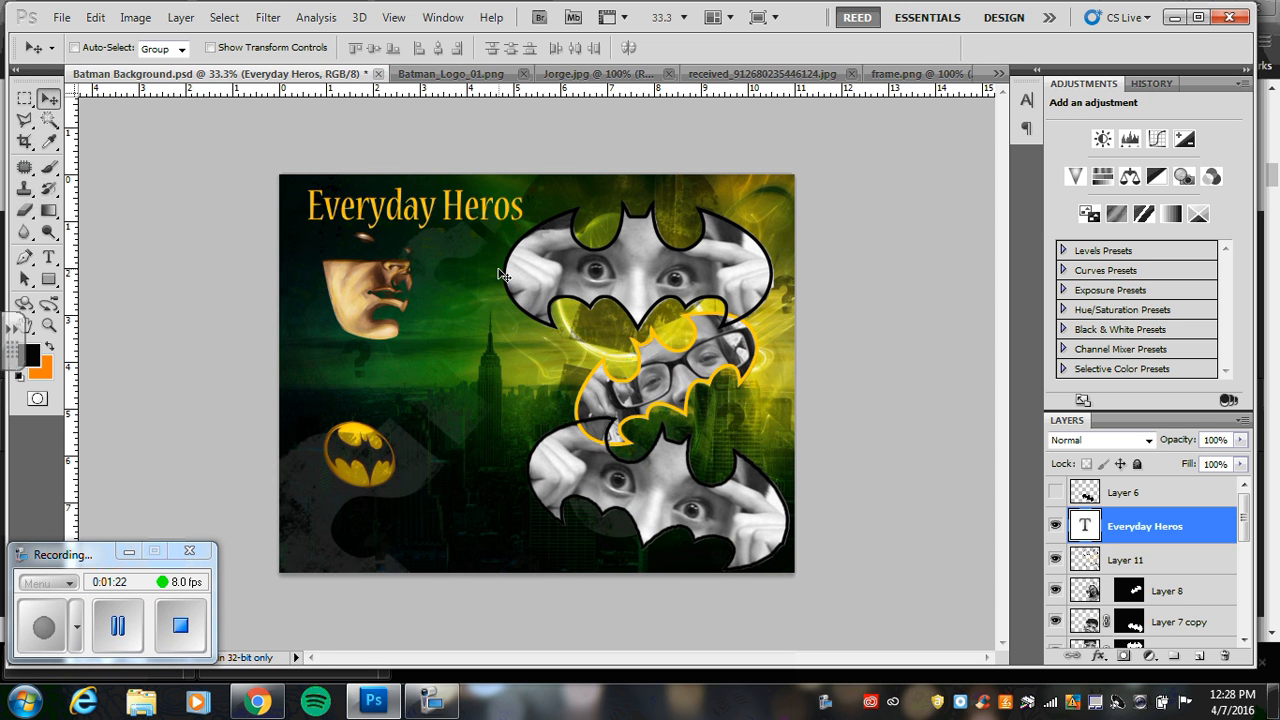
Step: Set the title's font size to 100 pt and shift it slightly left toward the poster's upper-left corner
{"action": "double_click", "coordinate": [1085, 526]}
{"action": "left_click_drag", "start_coordinate": [396, 49], "coordinate": [300, 62]}
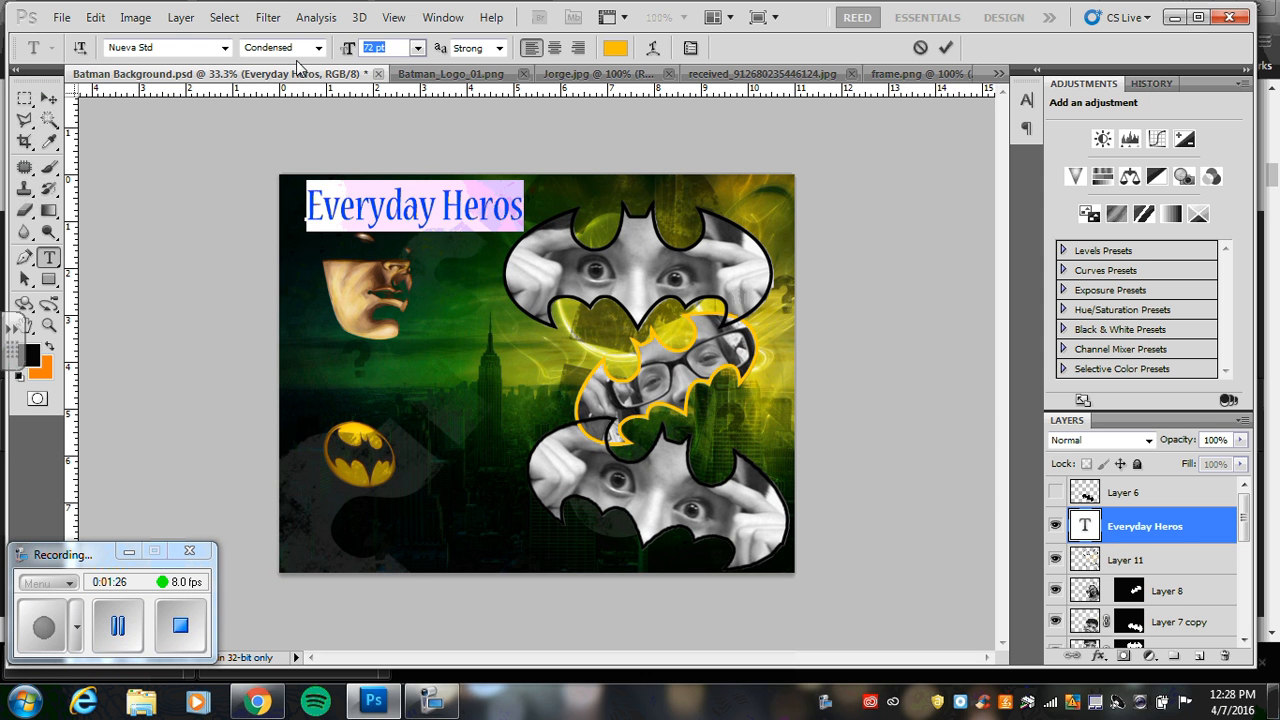
{"action": "type", "text": "100"}
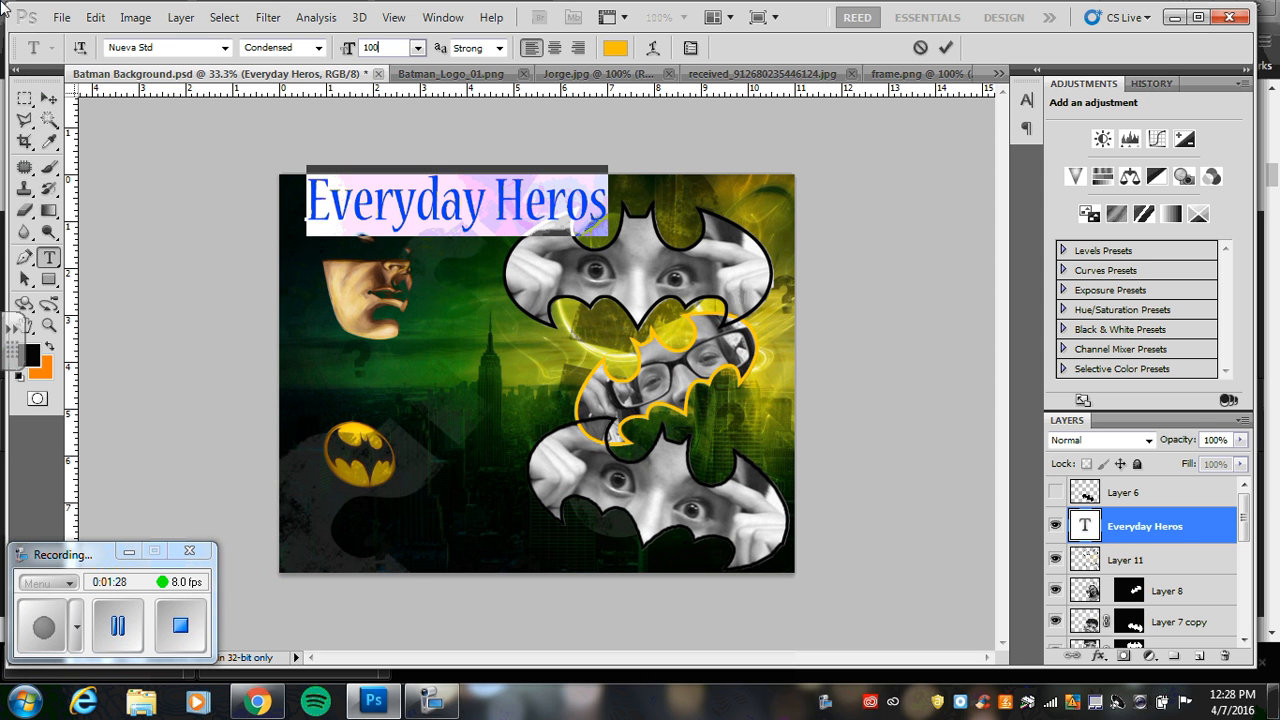
{"action": "left_click", "coordinate": [48, 98]}
{"action": "mouse_move", "coordinate": [383, 211]}
{"action": "left_mouse_down"}
{"action": "mouse_move", "coordinate": [356, 213]}
{"action": "mouse_move", "coordinate": [370, 214]}
{"action": "left_mouse_up"}
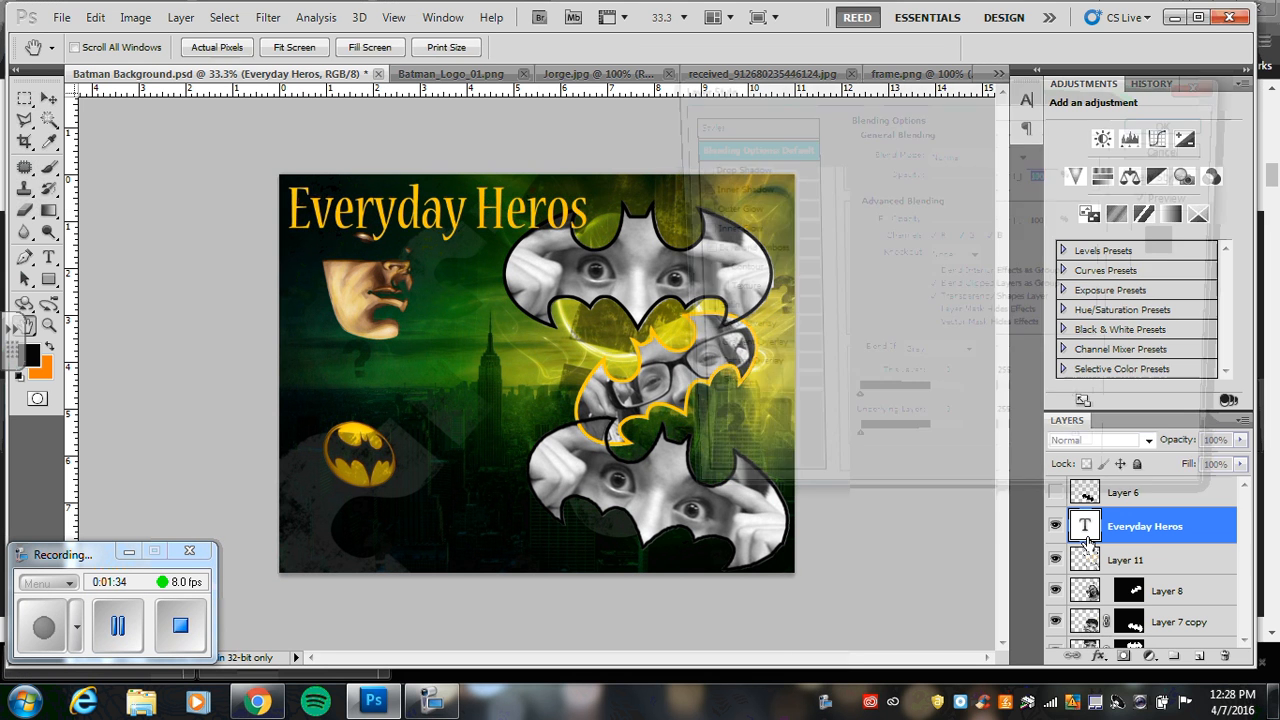
Step: Correct the spelling in the title to "Everyday Heroes"
{"action": "double_click", "coordinate": [1089, 541]}
{"action": "left_click", "coordinate": [1172, 121]}
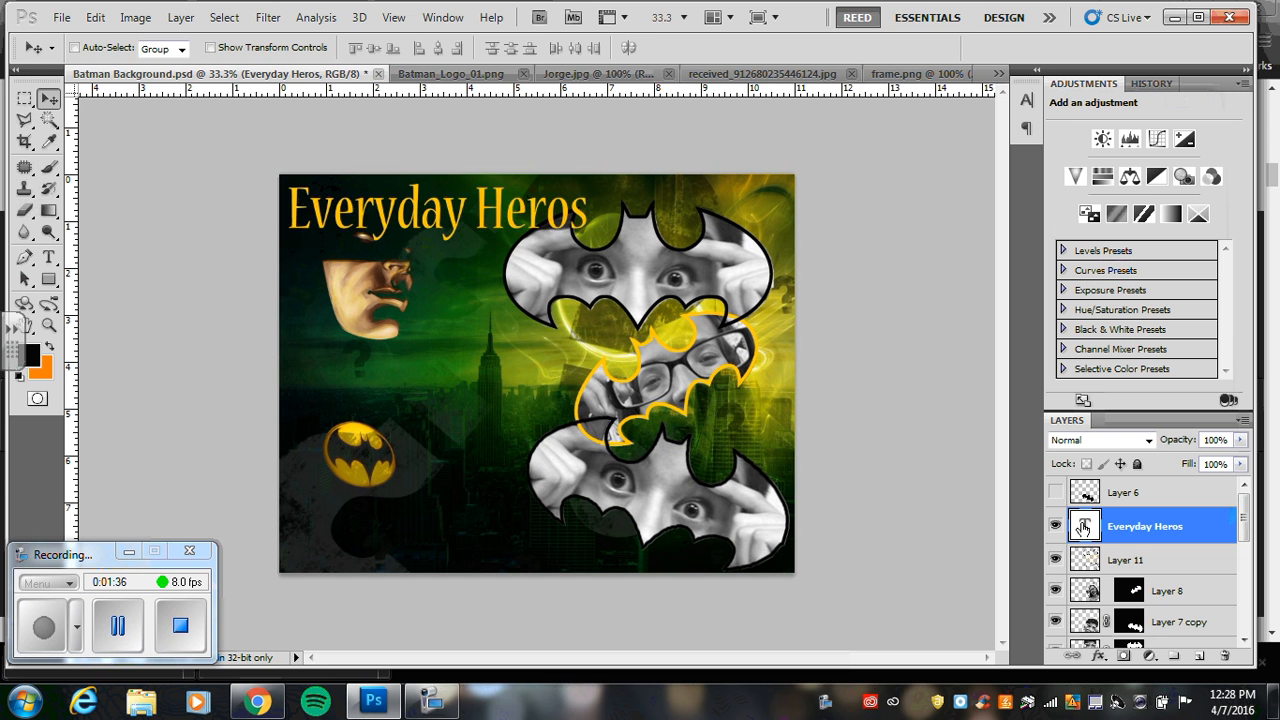
{"action": "double_click", "coordinate": [1085, 526]}
{"action": "left_click", "coordinate": [548, 210]}
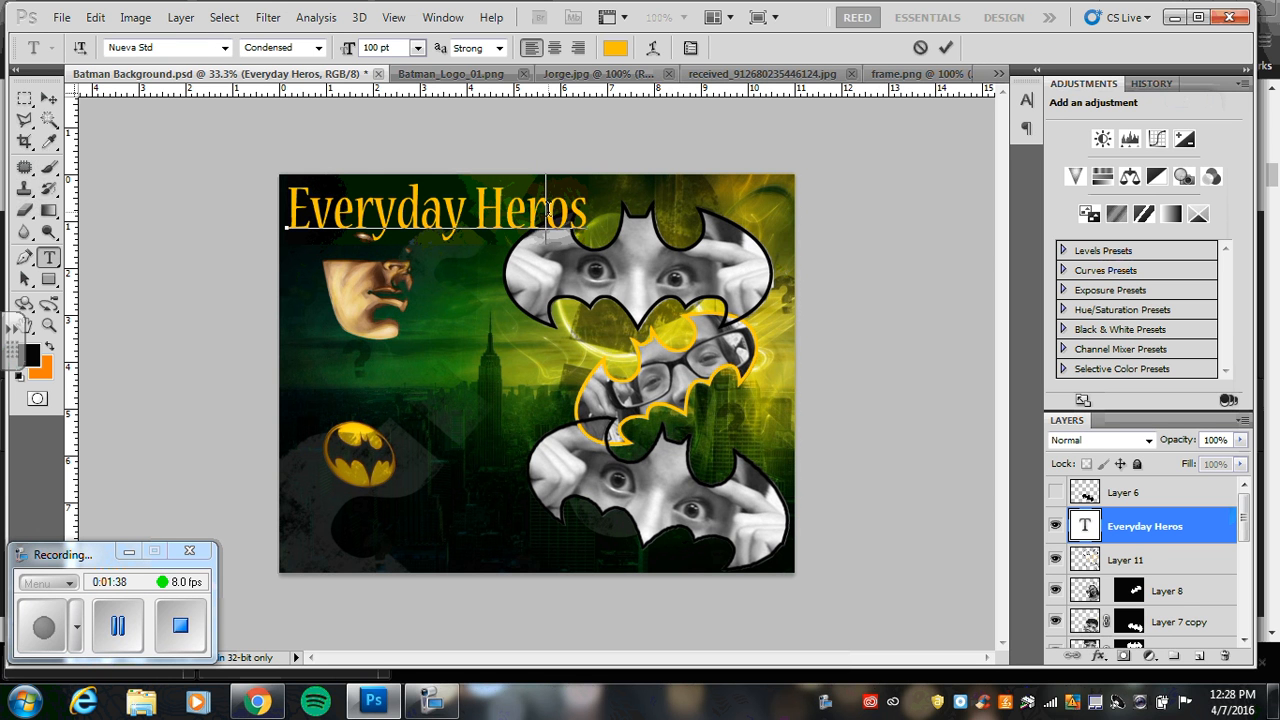
{"action": "key", "text": "Right"}
{"action": "type", "text": "e"}
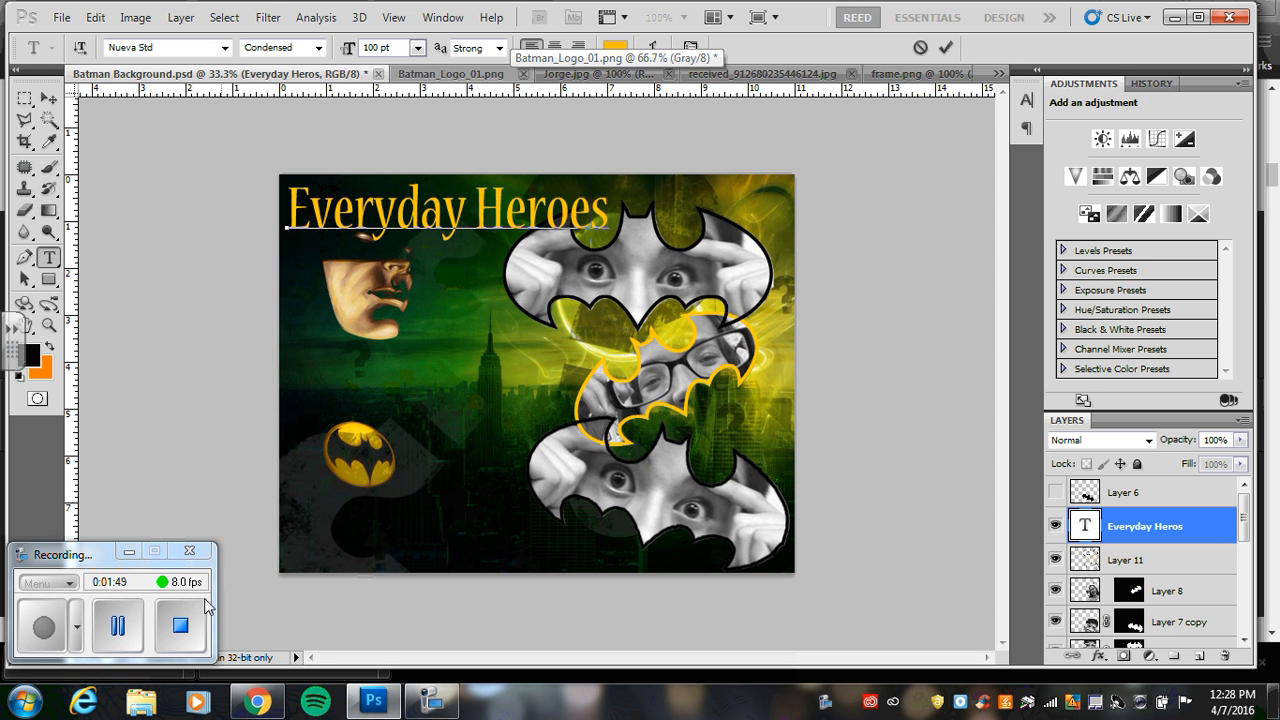
{"action": "left_click", "coordinate": [120, 628]}
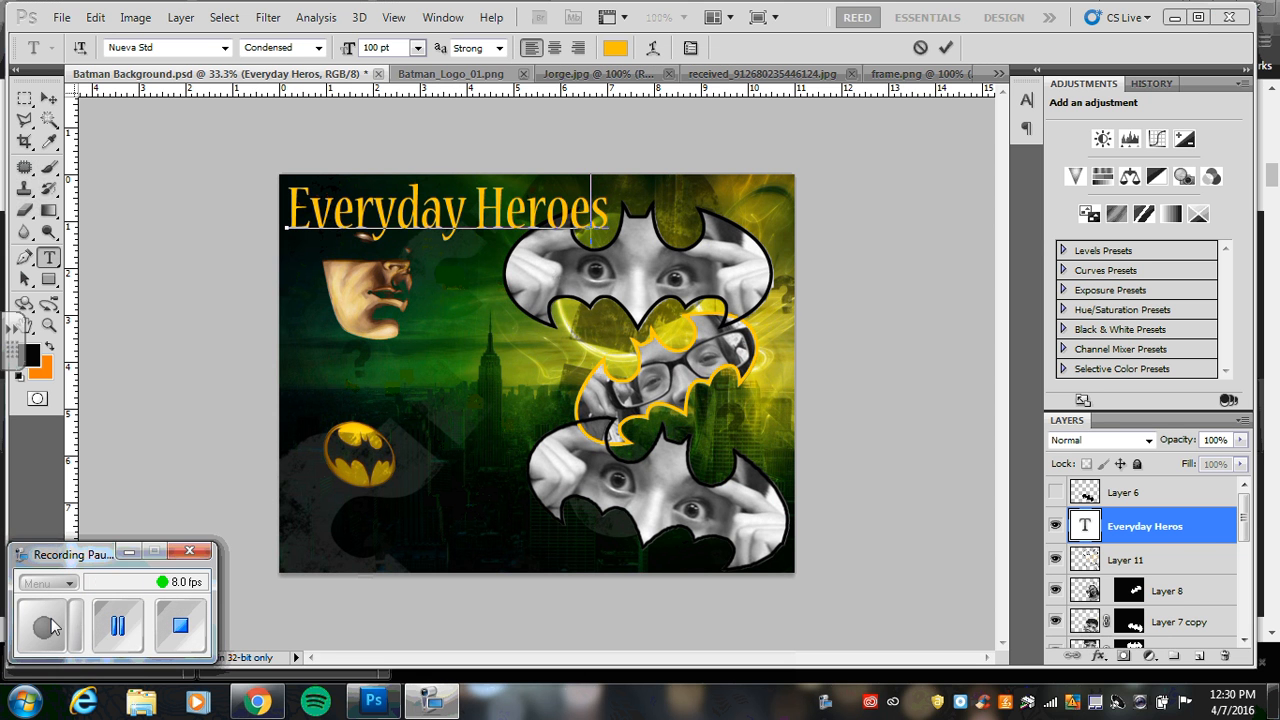
{"action": "left_click", "coordinate": [120, 628]}
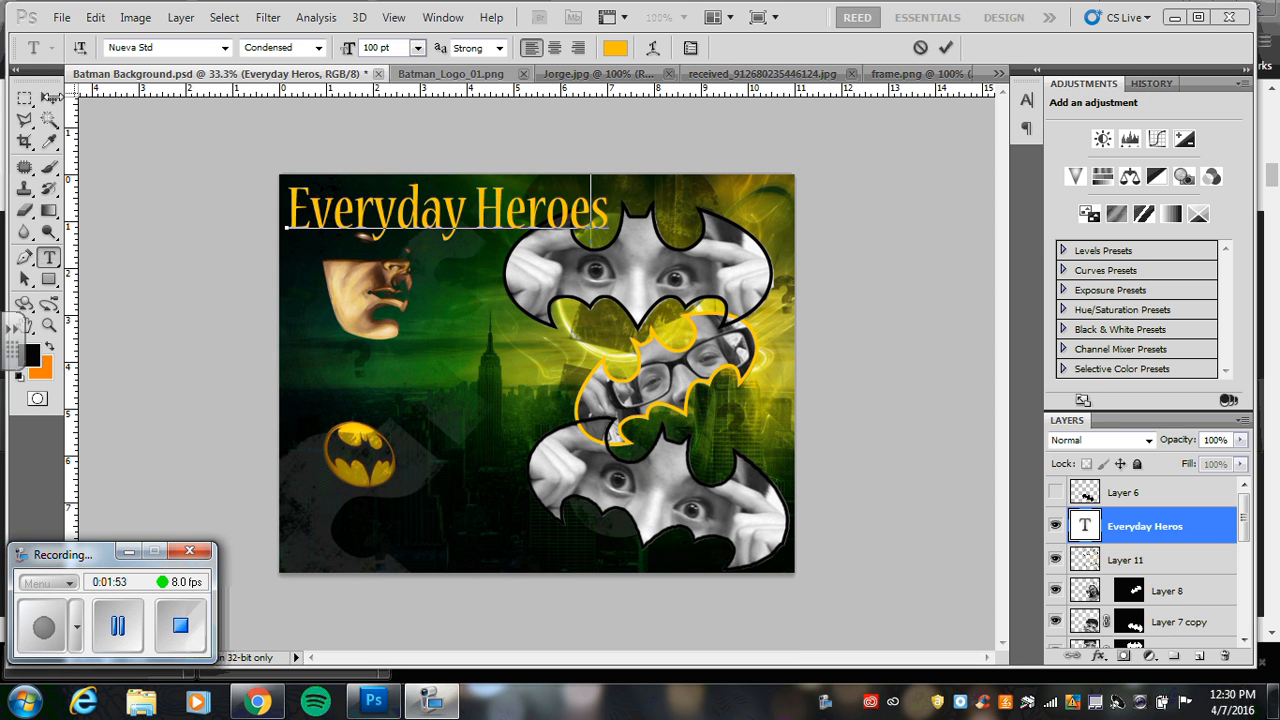
Step: Commit the title text and move it down to the middle of the poster, just below the Batman face
{"action": "left_click", "coordinate": [48, 99]}
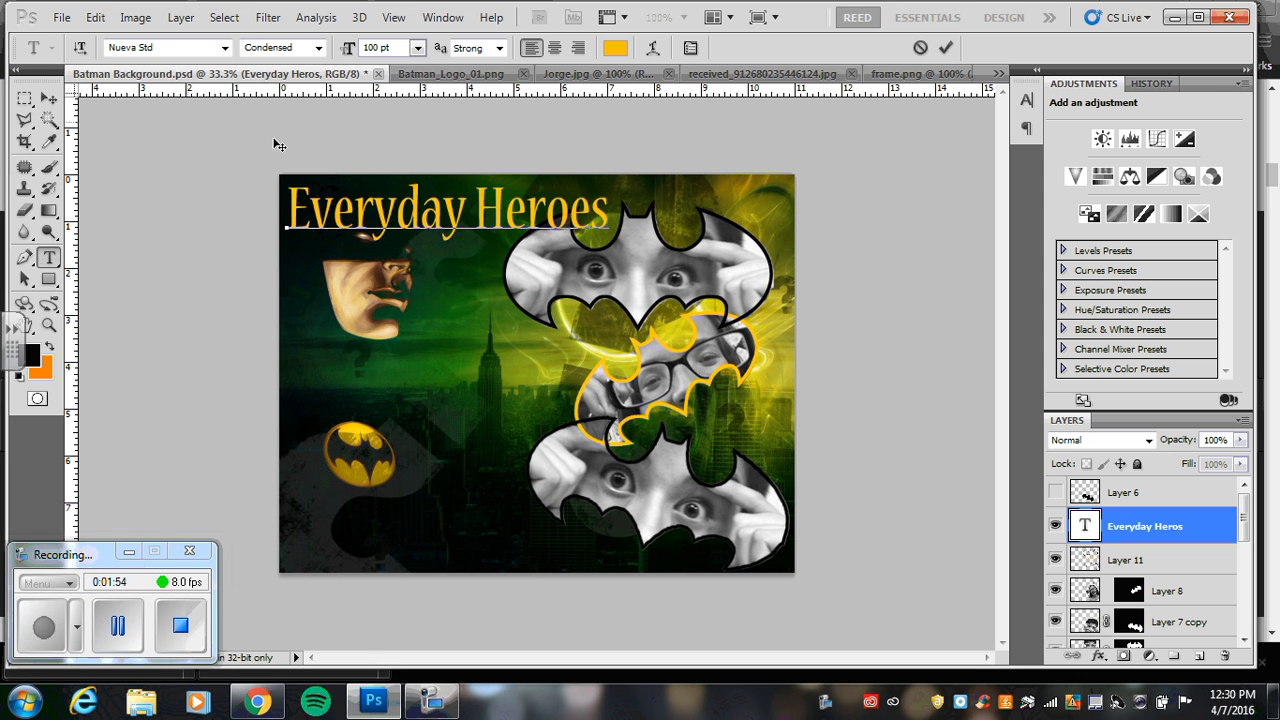
{"action": "left_click", "coordinate": [48, 99]}
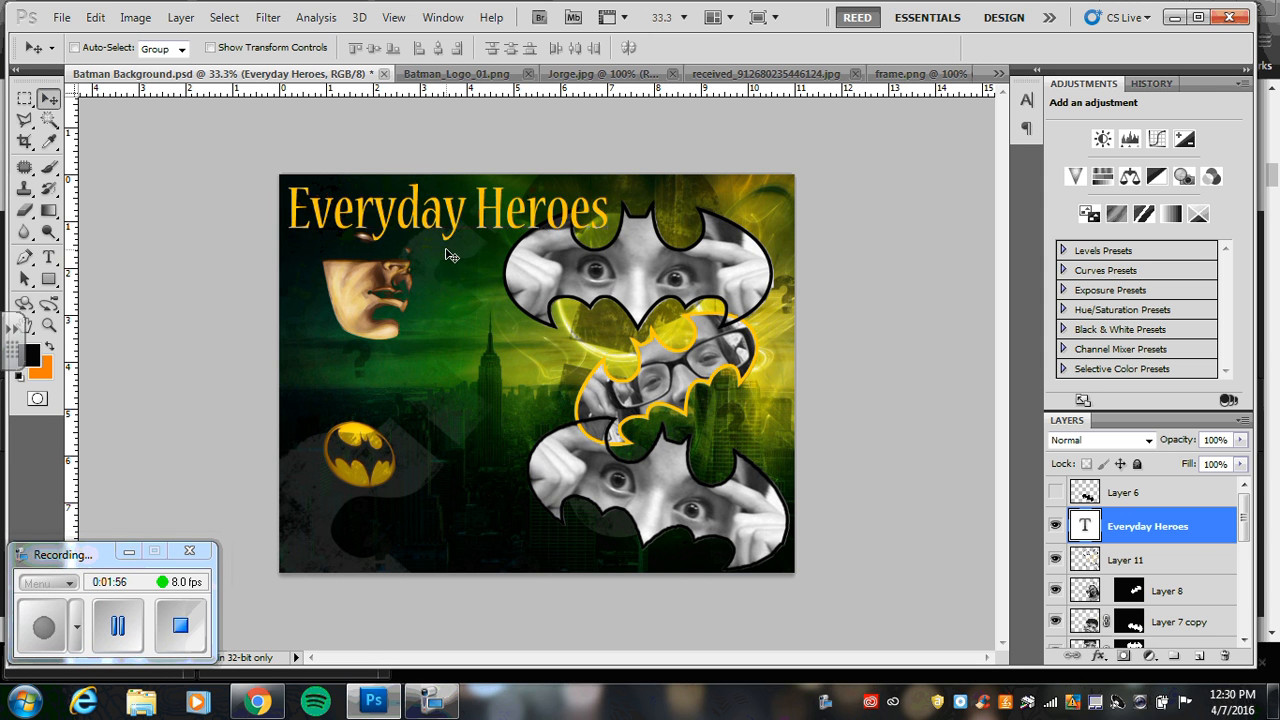
{"action": "left_click_drag", "start_coordinate": [426, 206], "coordinate": [417, 355]}
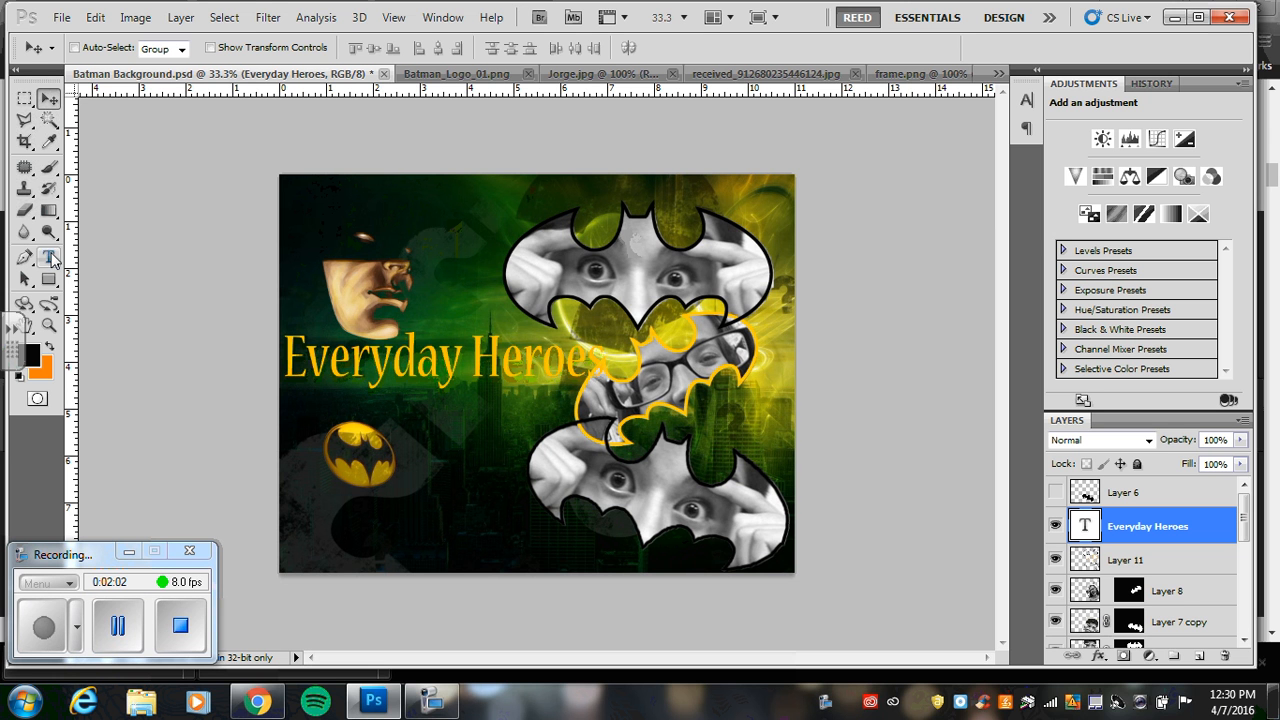
Step: Add the person's first name as vertical text with the Vertical Type tool and position it across the Batman face and small logo
{"action": "left_click", "coordinate": [52, 260]}
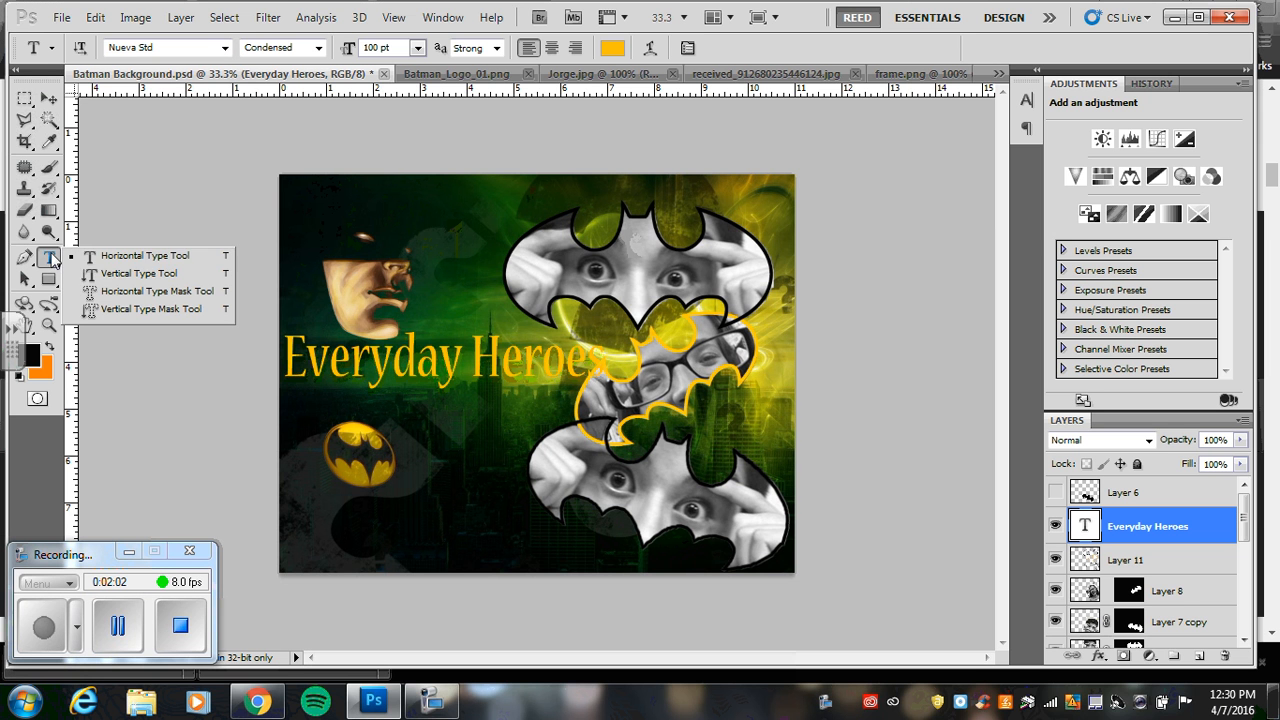
{"action": "left_click", "coordinate": [140, 274]}
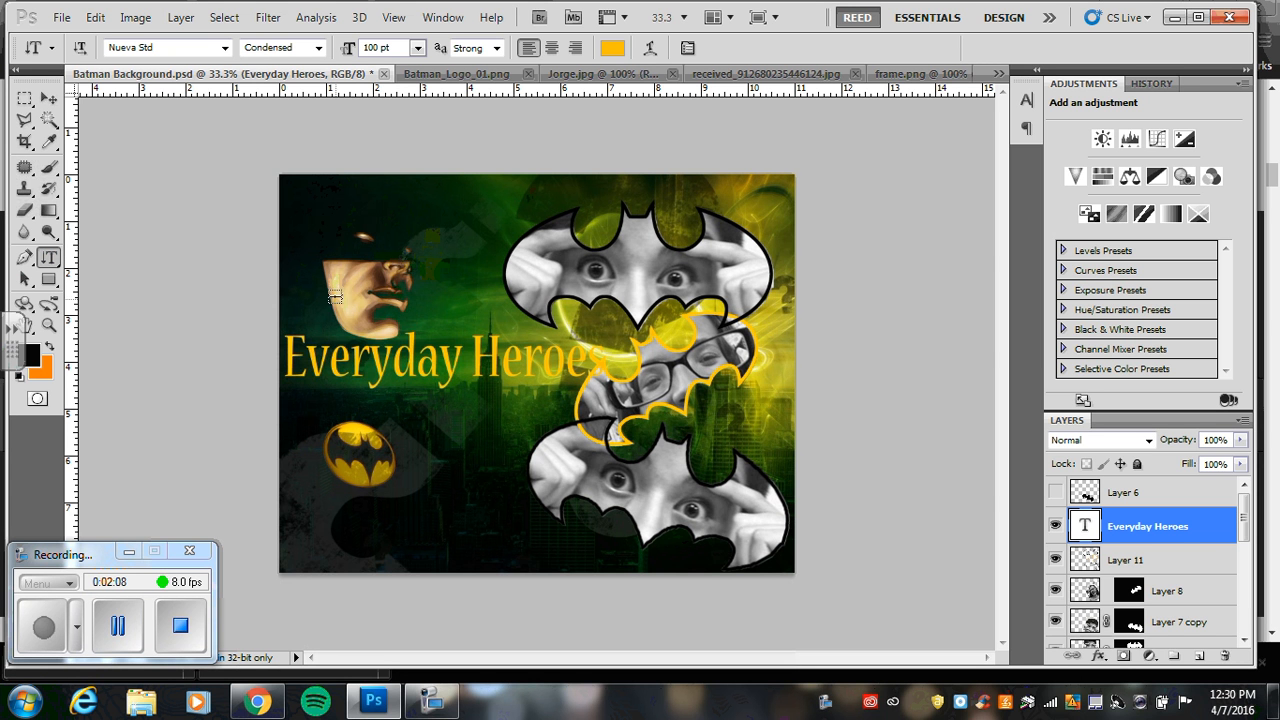
{"action": "left_click", "coordinate": [345, 247]}
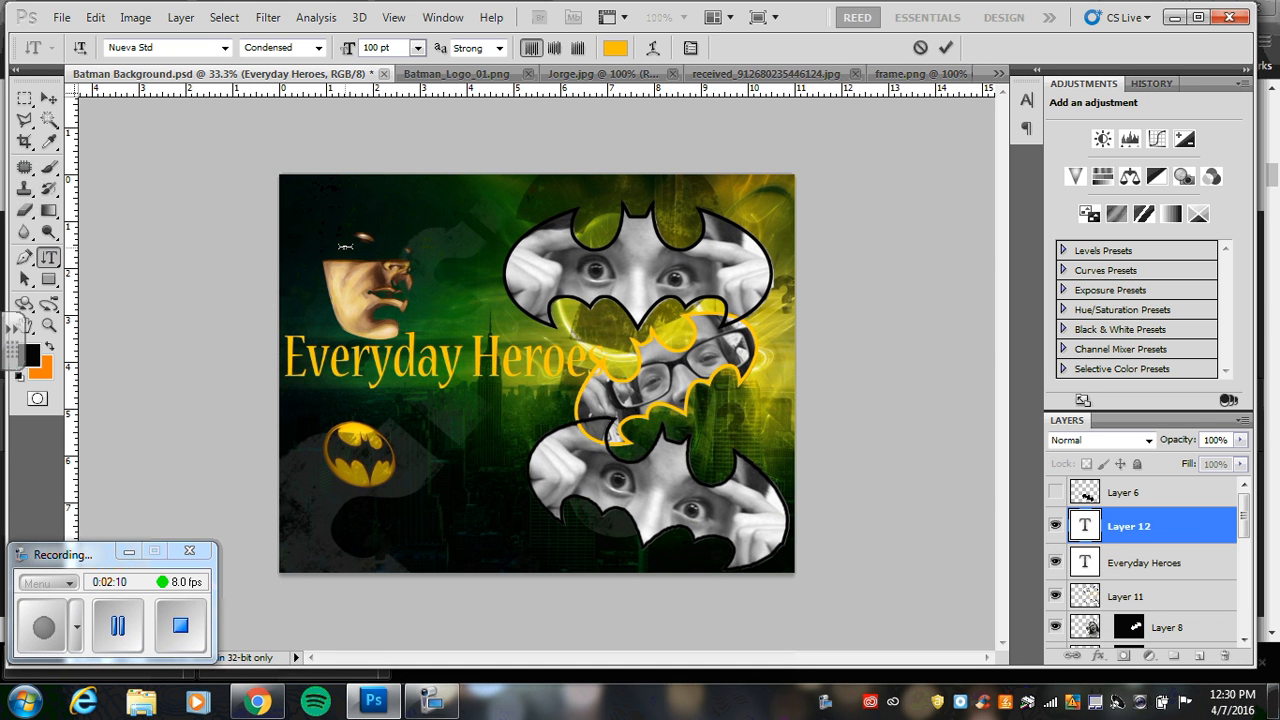
{"action": "type", "text": "Jorge"}
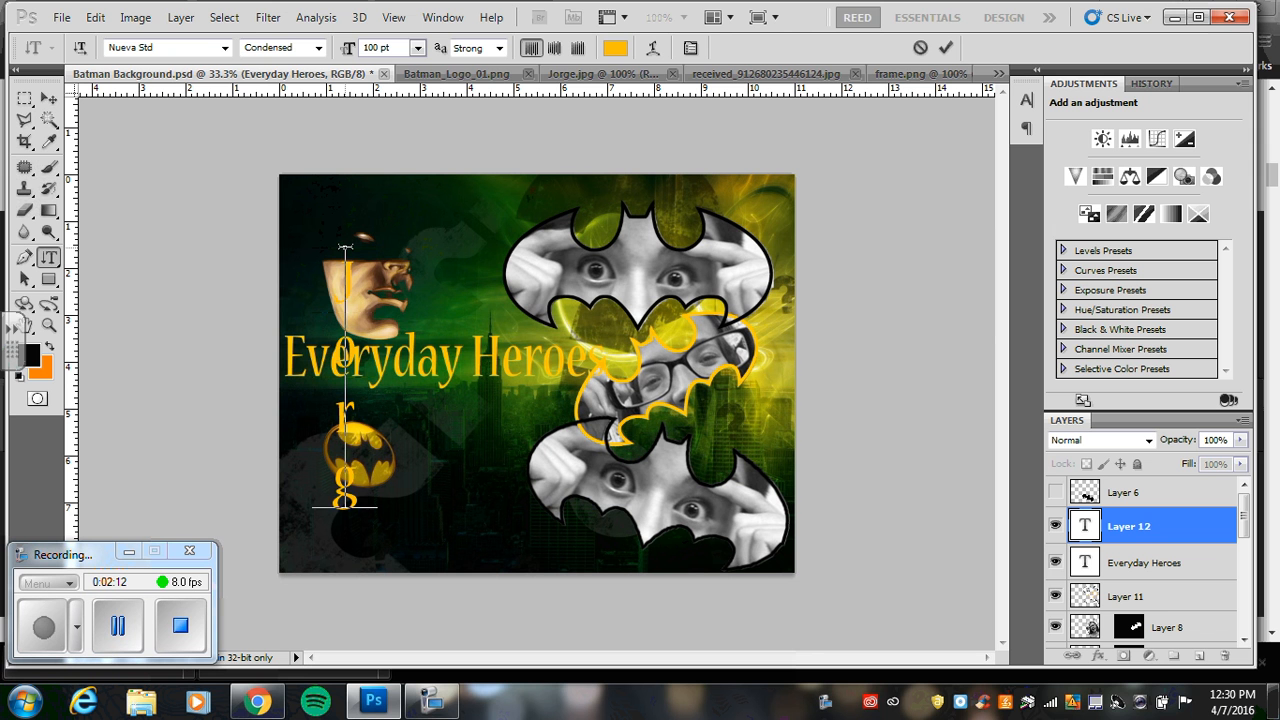
{"action": "left_click", "coordinate": [48, 98]}
{"action": "left_click_drag", "start_coordinate": [348, 483], "coordinate": [364, 436]}
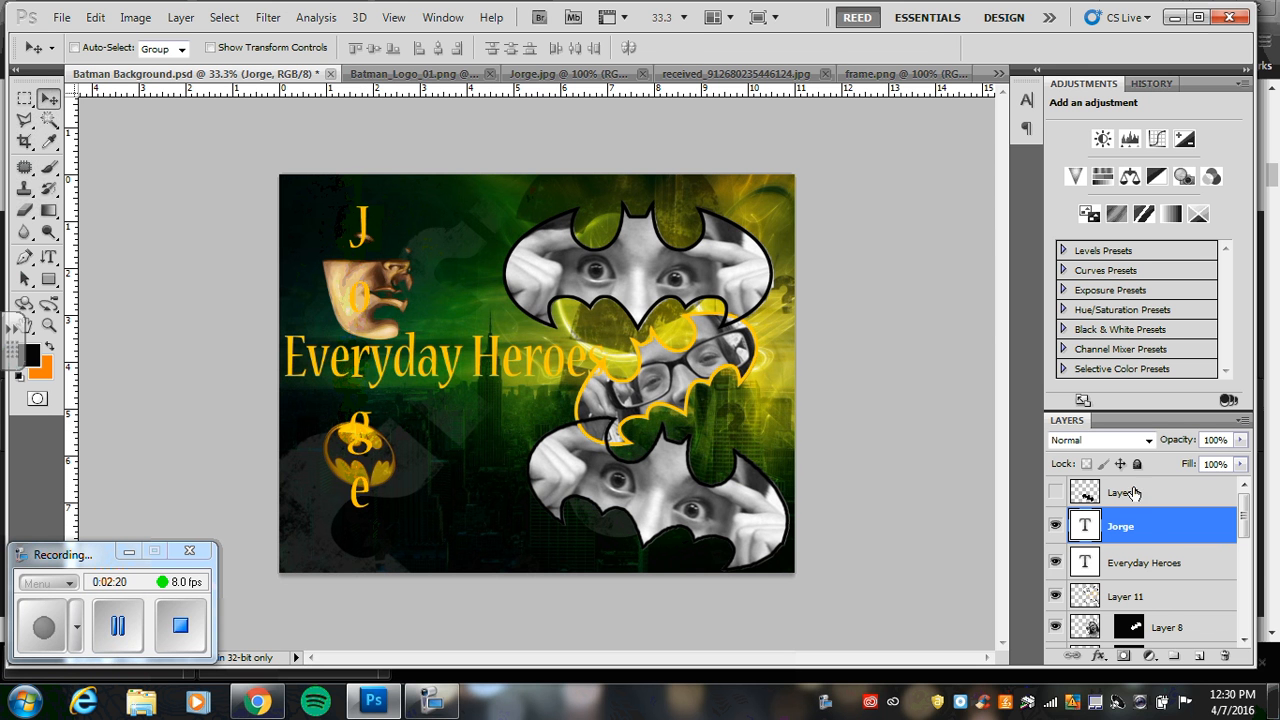
Step: Change the vertical name text's color to off-white #f6f5f1 and select Layer 6
{"action": "double_click", "coordinate": [1088, 537]}
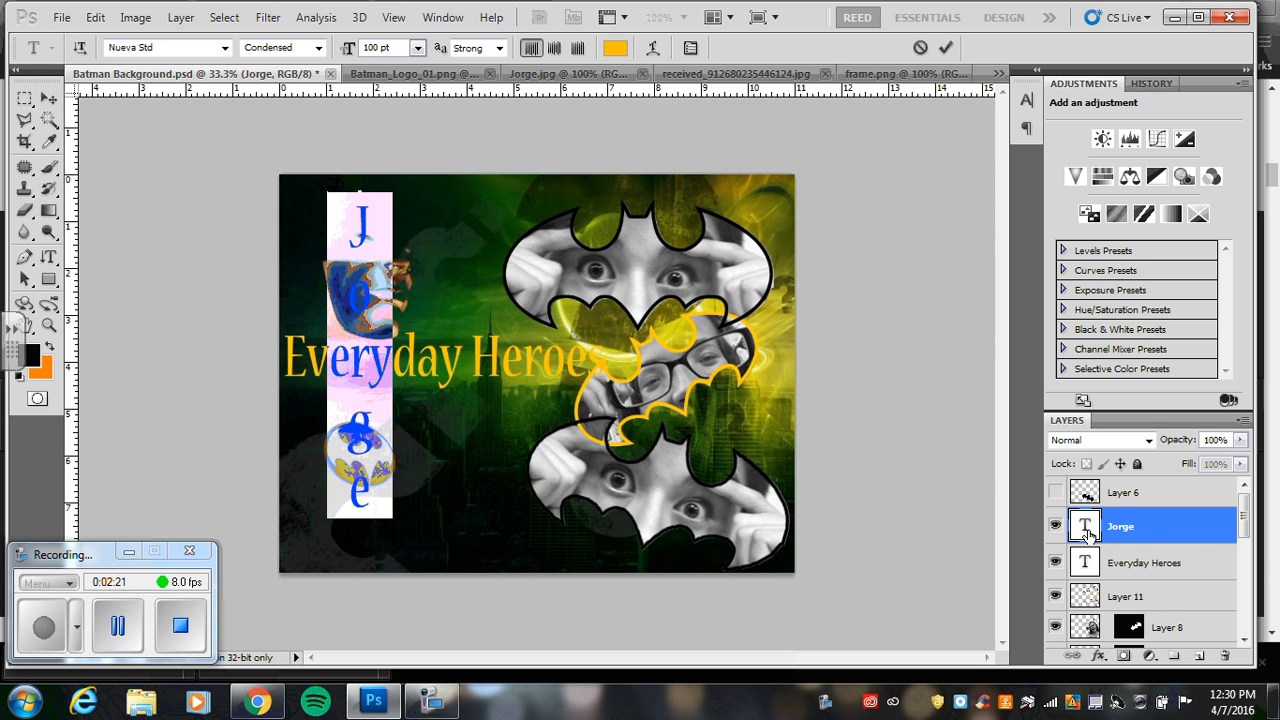
{"action": "left_click", "coordinate": [617, 47]}
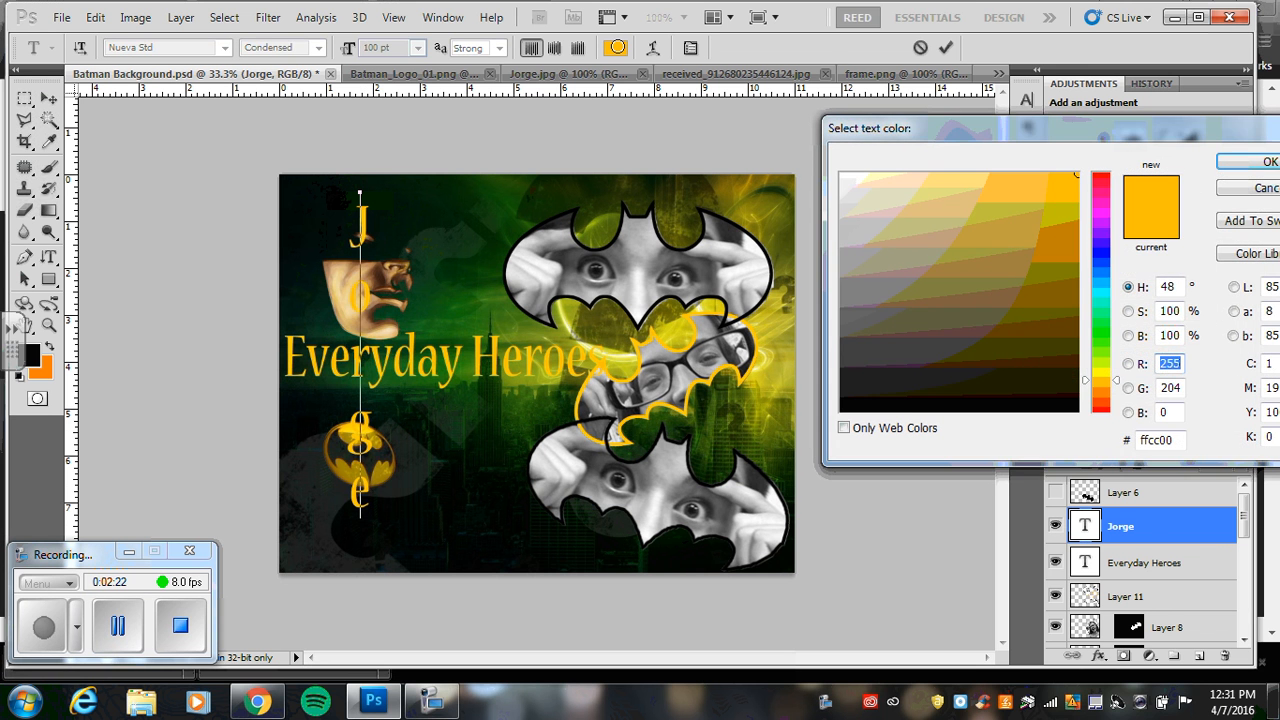
{"action": "left_click", "coordinate": [845, 181]}
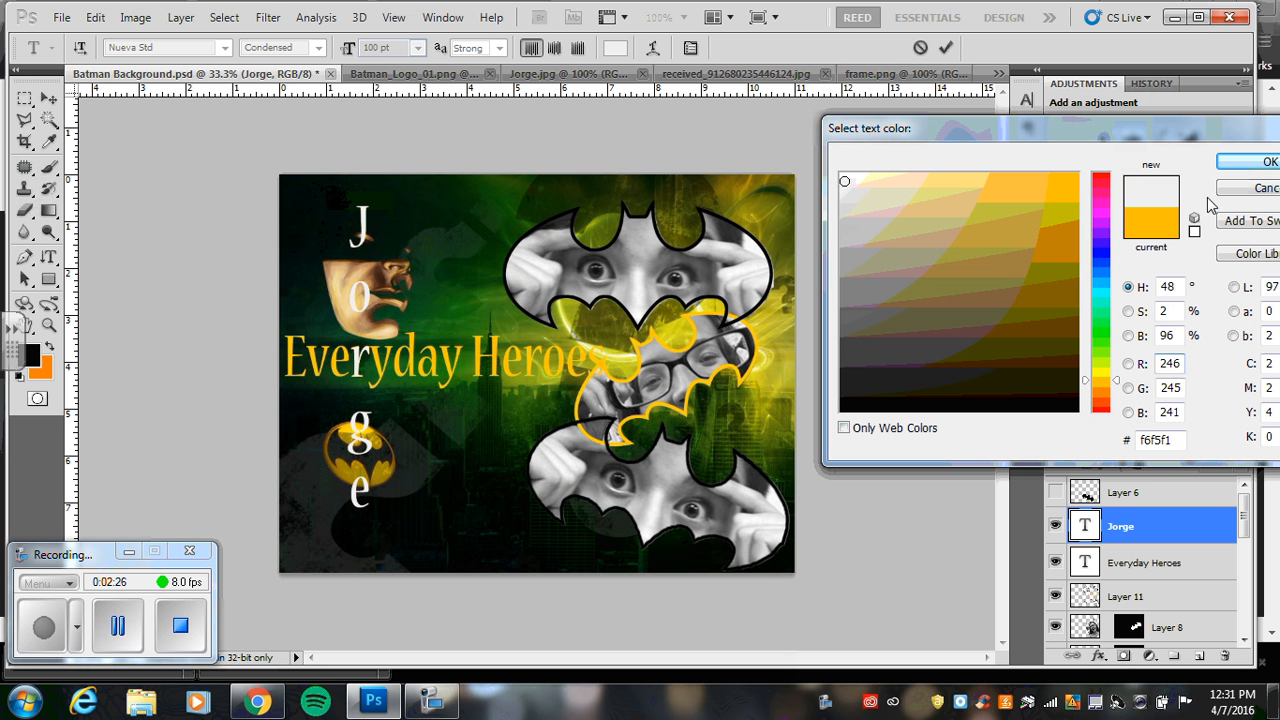
{"action": "left_click", "coordinate": [1245, 163]}
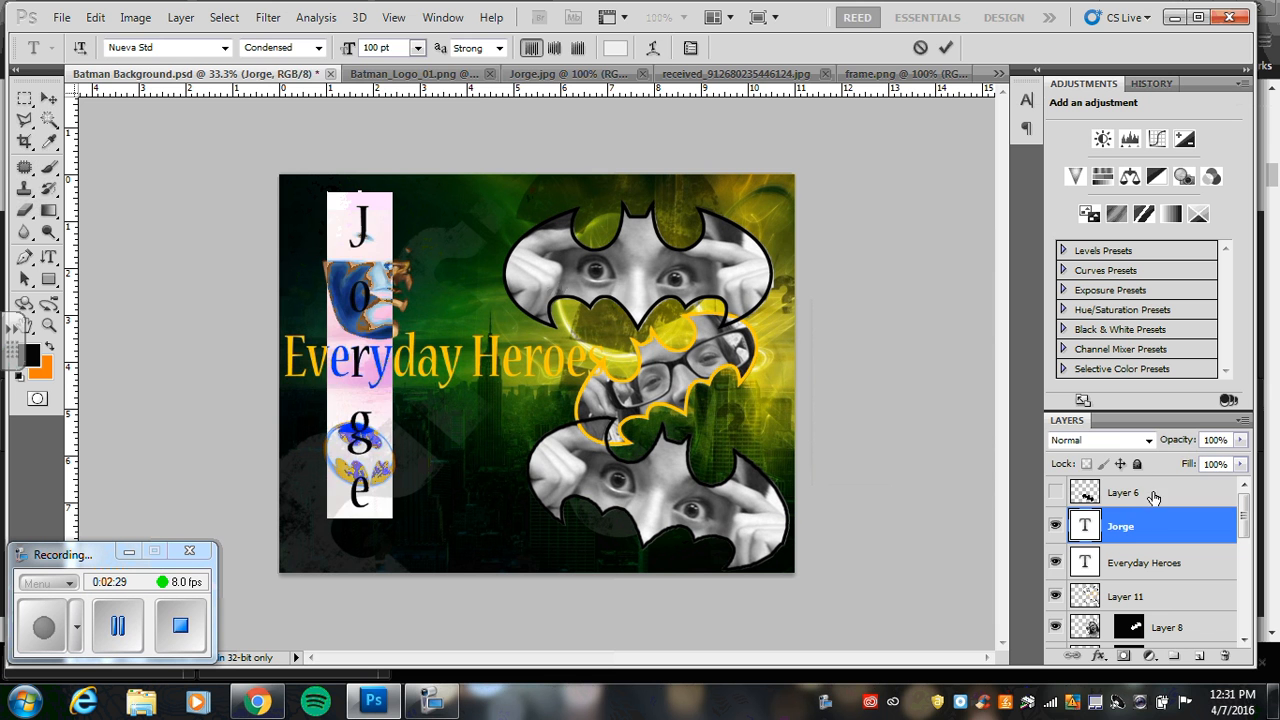
{"action": "left_click", "coordinate": [1153, 497]}
{"action": "key", "text": "v"}
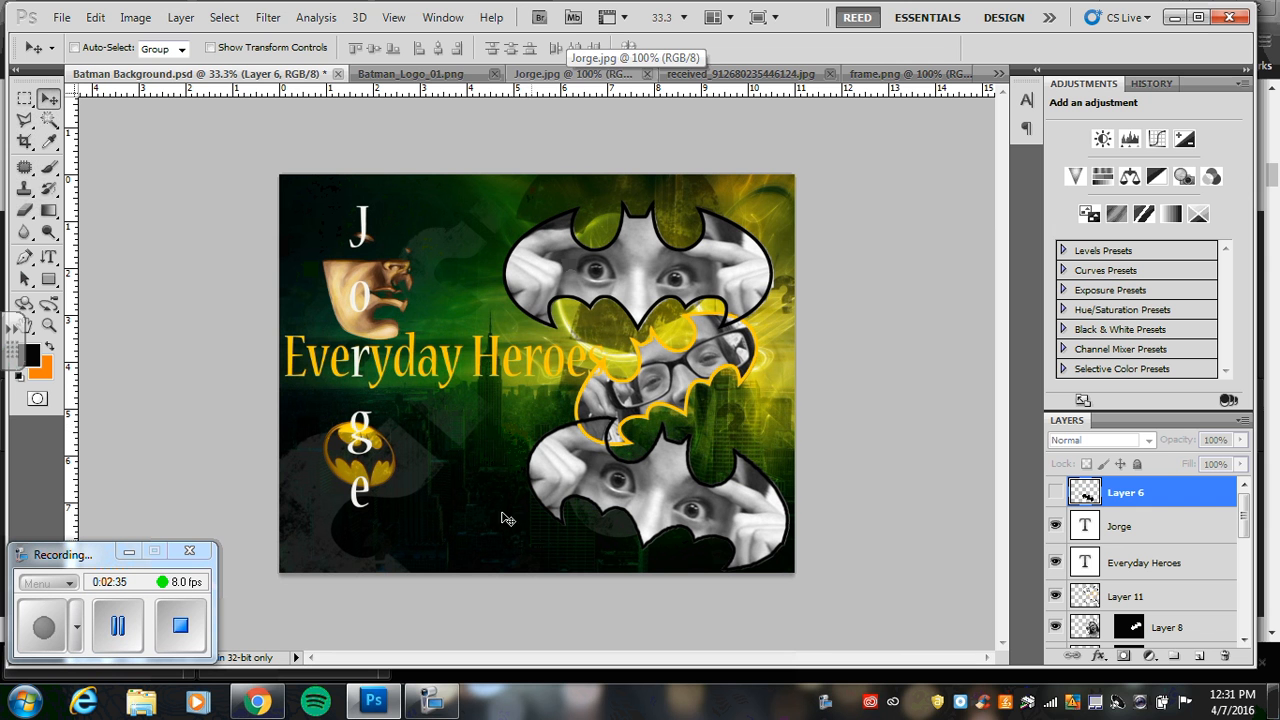
Step: Add the horizontal text "Batman" near the poster's lower edge, beside the lower bat-shaped photo, and show the character settings
{"action": "left_click", "coordinate": [48, 256]}
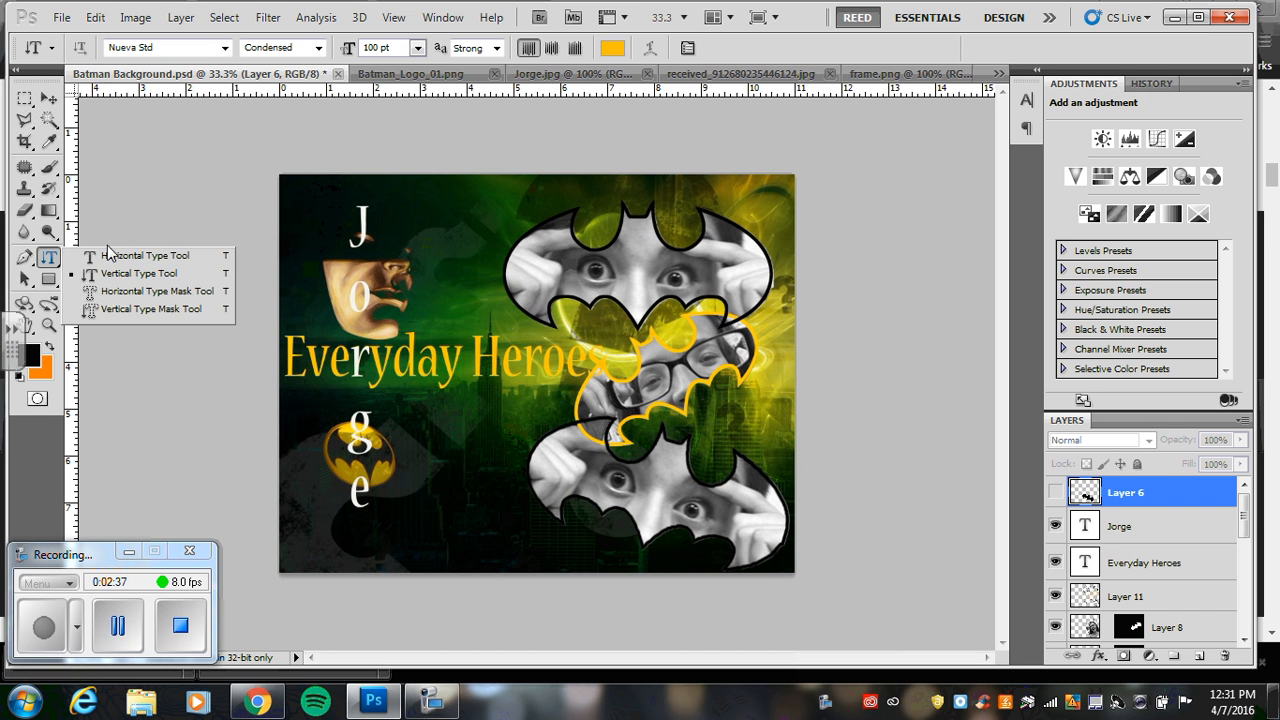
{"action": "left_click", "coordinate": [109, 255]}
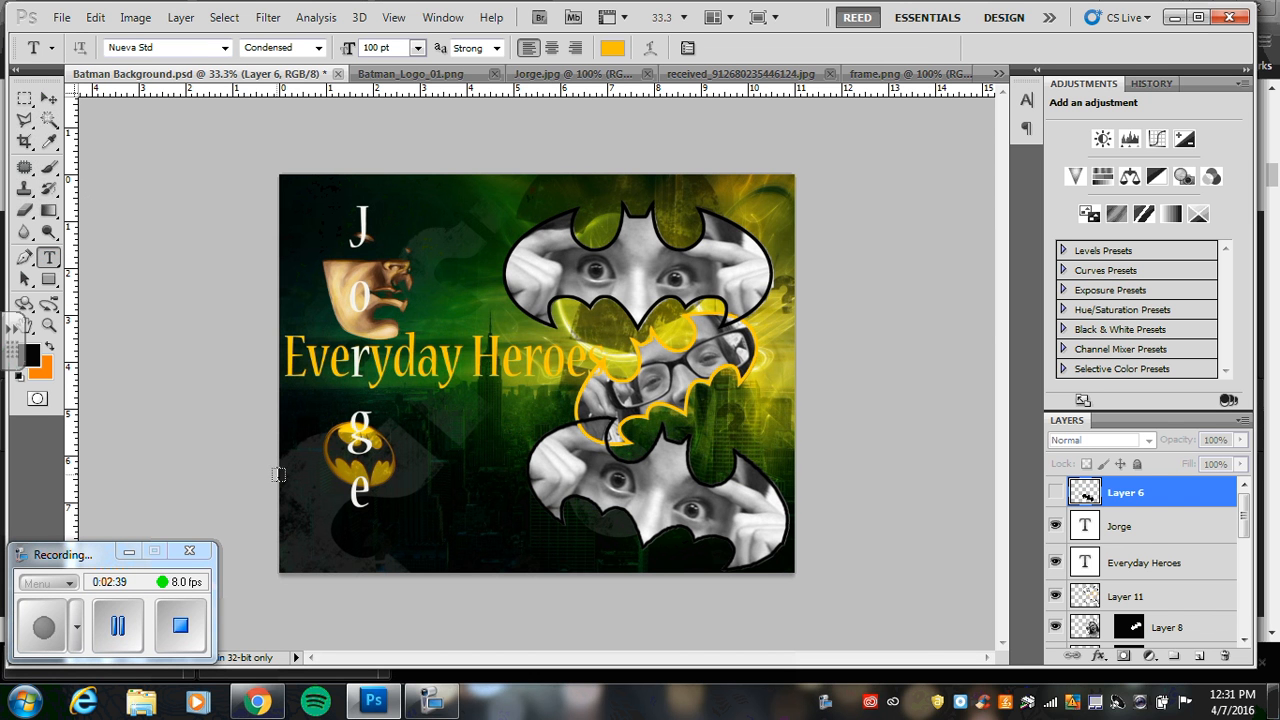
{"action": "left_click", "coordinate": [409, 524]}
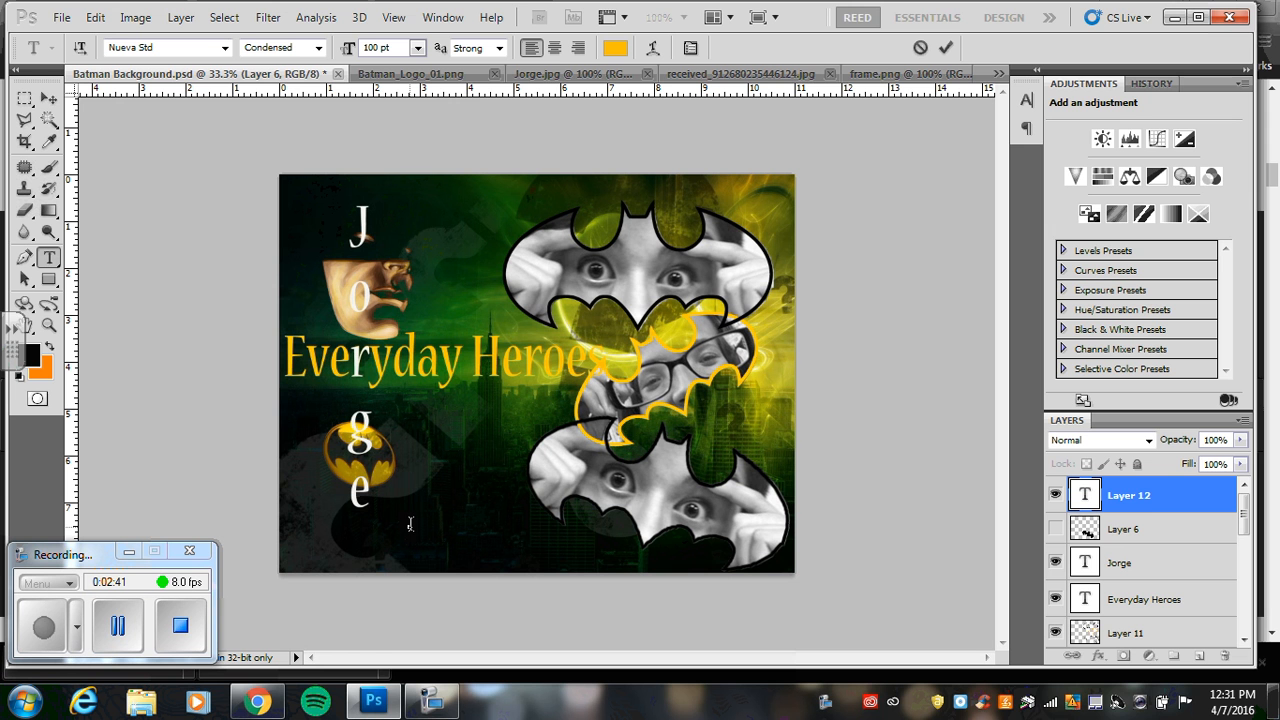
{"action": "type", "text": "Batman"}
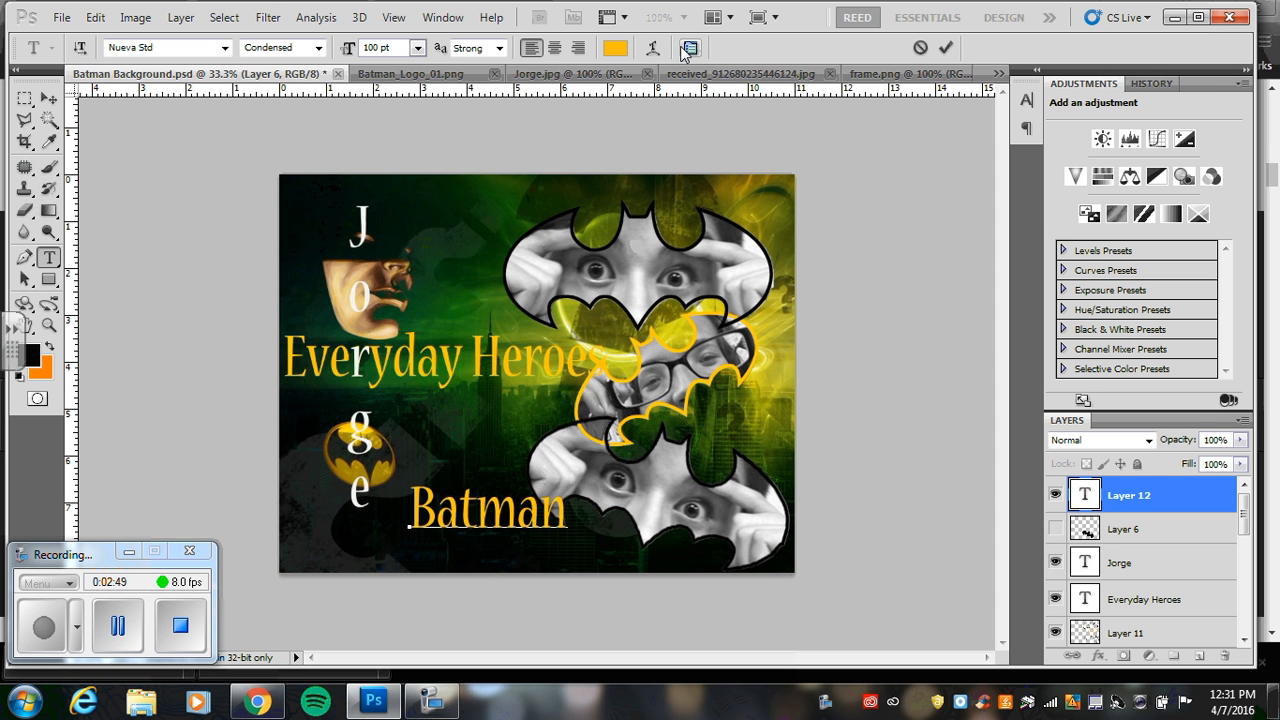
{"action": "left_click", "coordinate": [689, 49]}
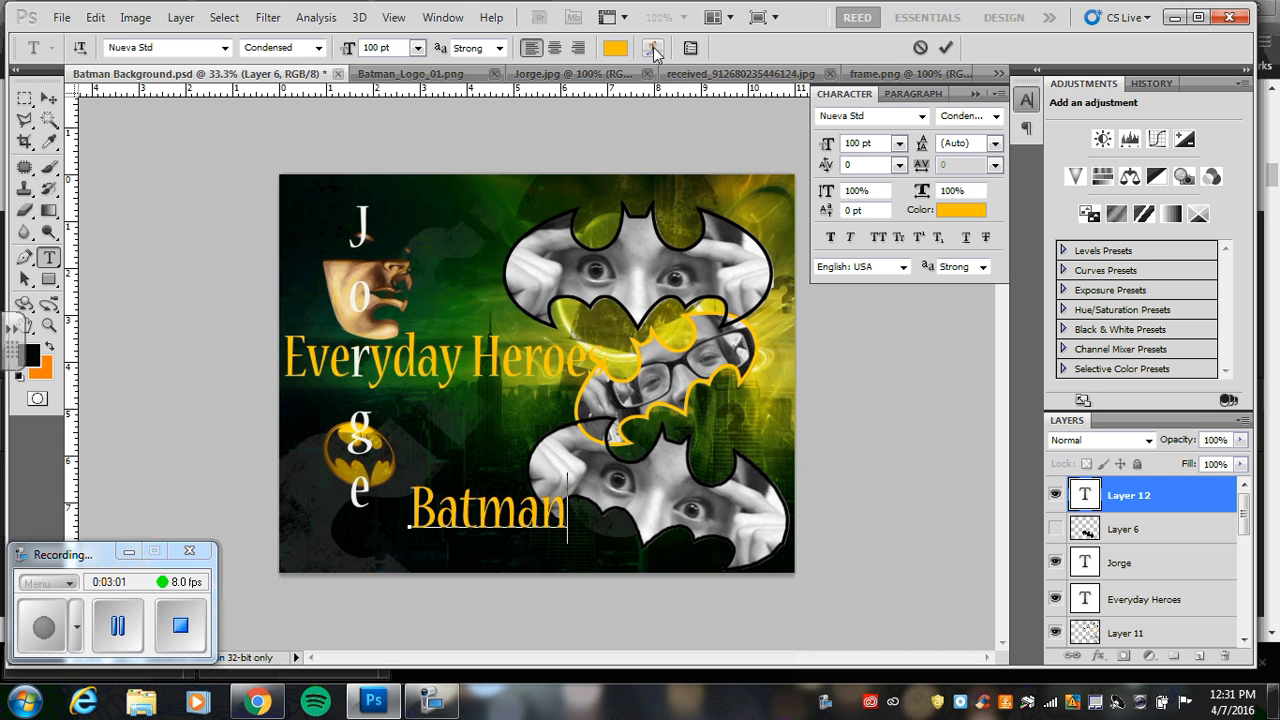
Step: Warp the Batman text with the horizontal Arc style and set its bend to +73%
{"action": "double_click", "coordinate": [1084, 495]}
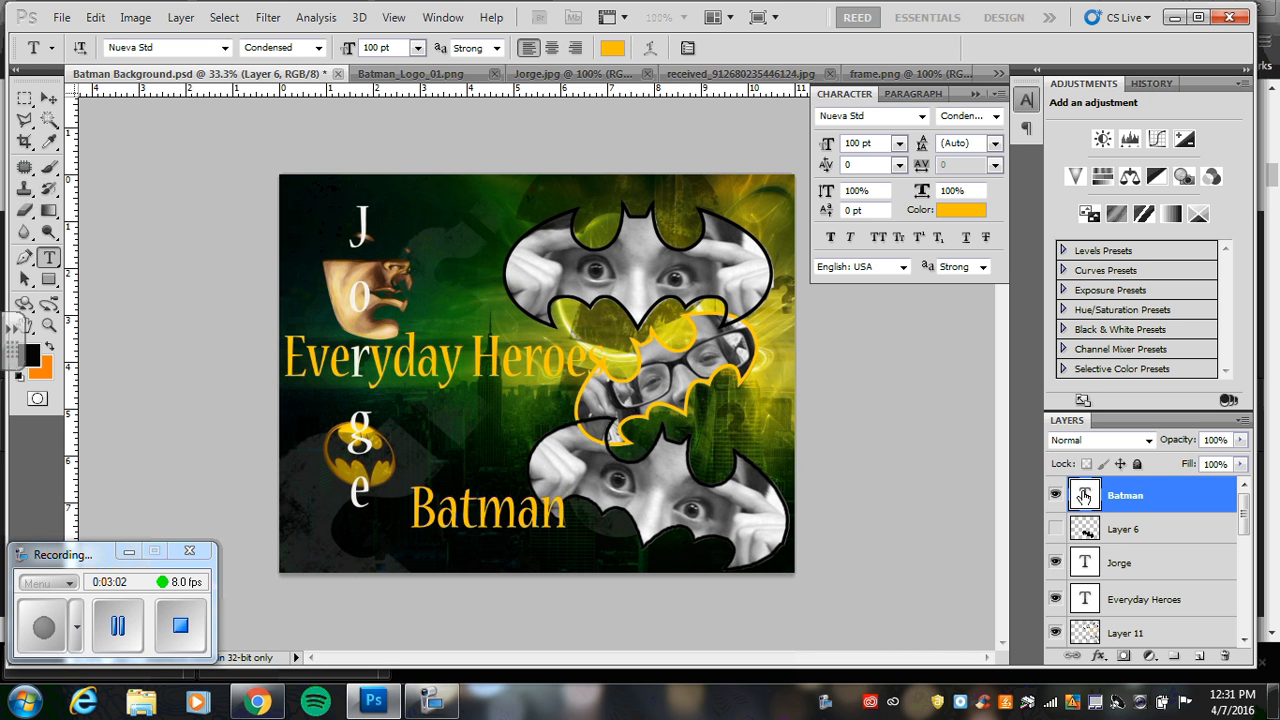
{"action": "left_click", "coordinate": [652, 48]}
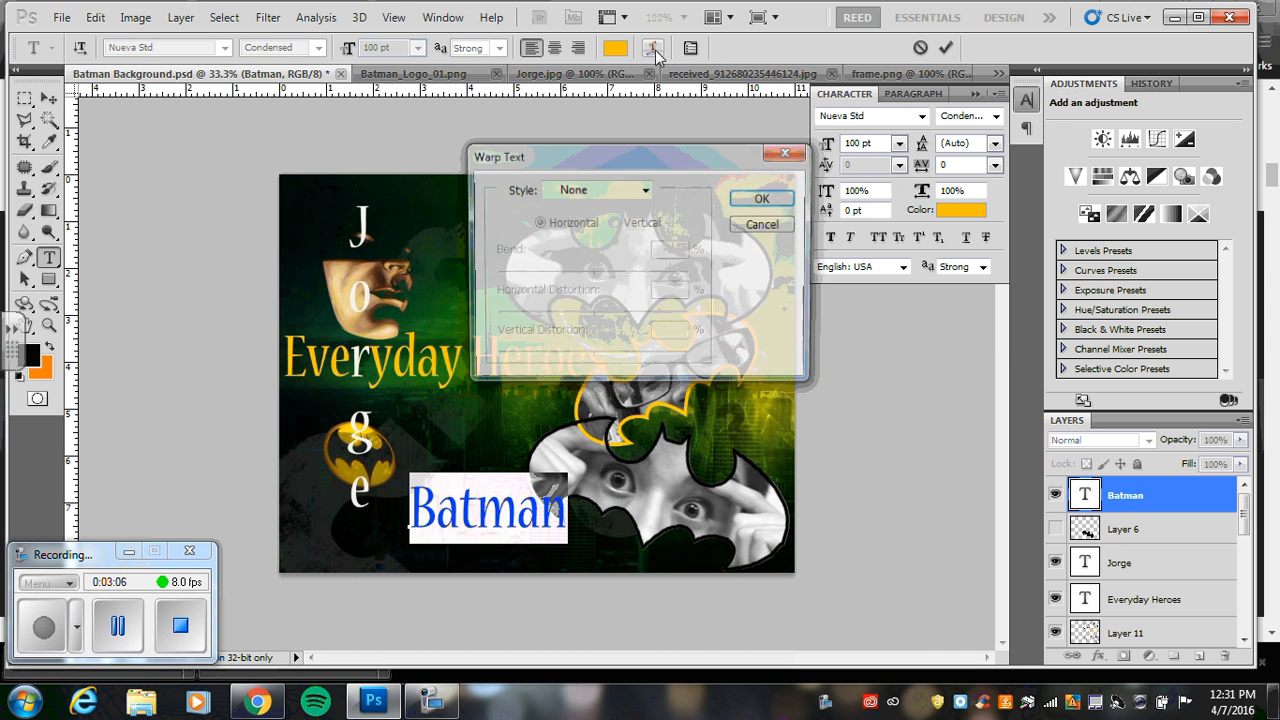
{"action": "left_click_drag", "start_coordinate": [616, 138], "coordinate": [843, 115]}
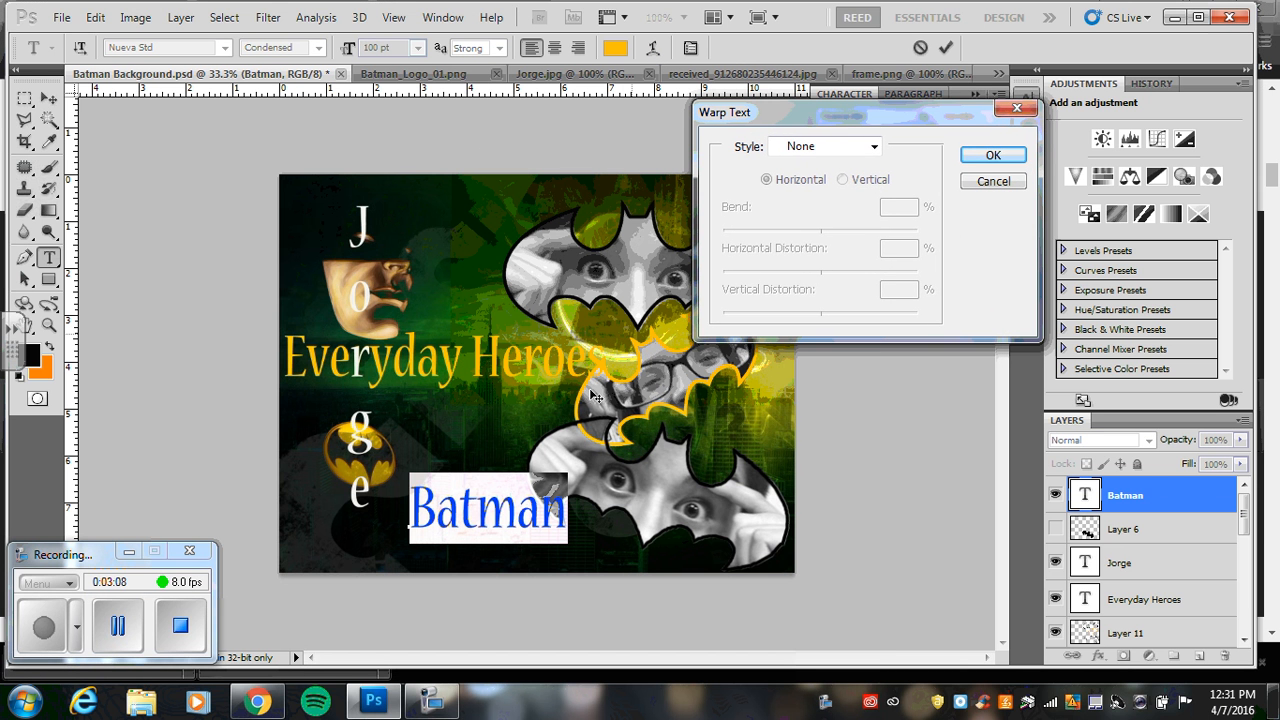
{"action": "left_click", "coordinate": [871, 147]}
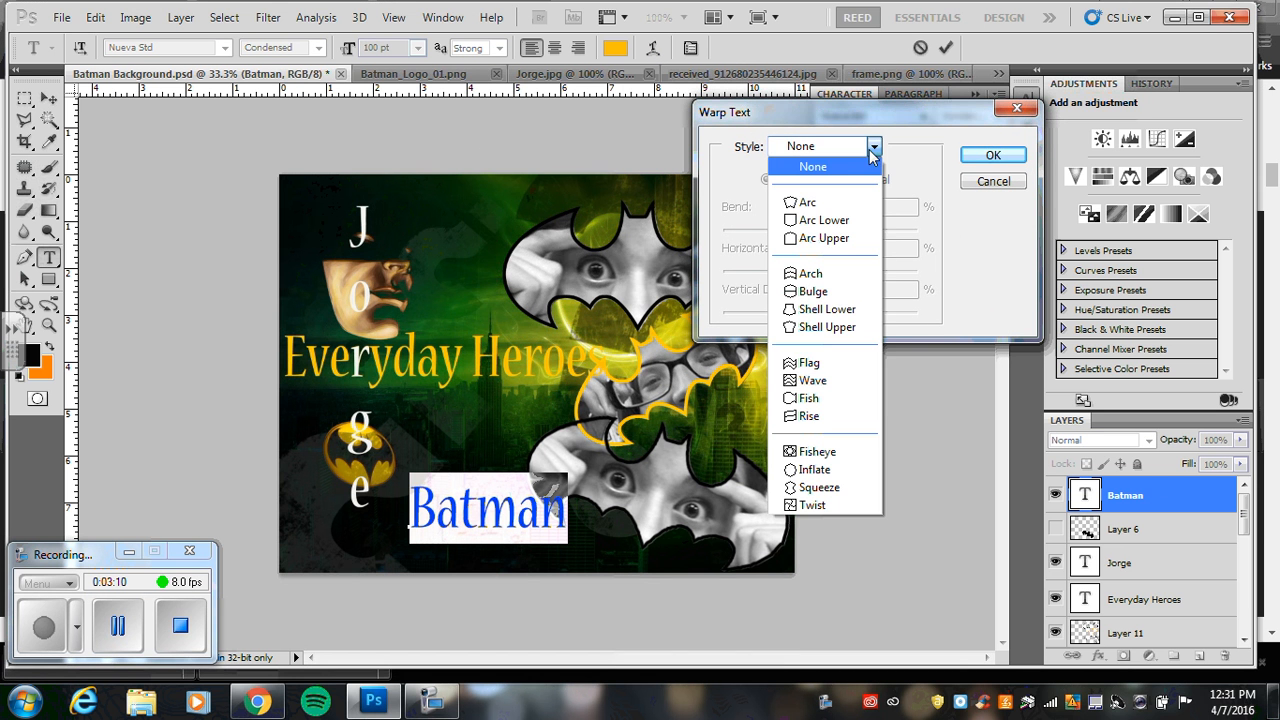
{"action": "left_click", "coordinate": [815, 204]}
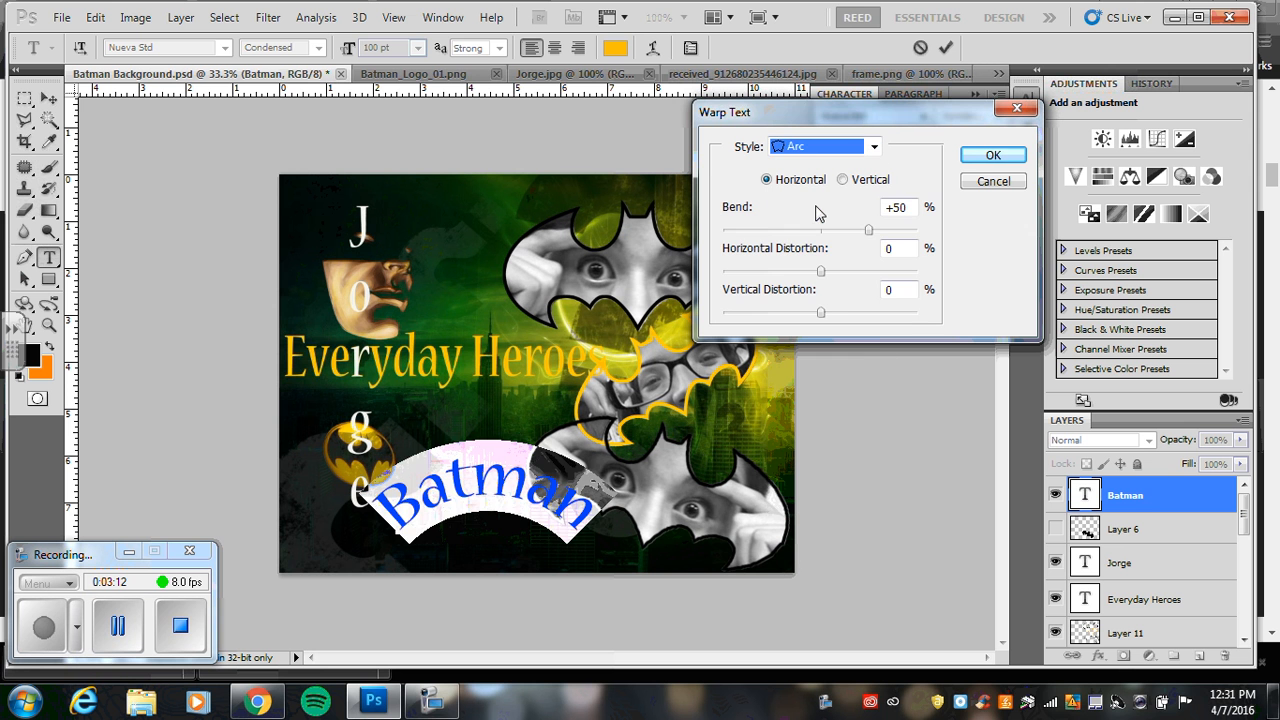
{"action": "mouse_move", "coordinate": [868, 234]}
{"action": "left_mouse_down"}
{"action": "mouse_move", "coordinate": [824, 234]}
{"action": "mouse_move", "coordinate": [893, 232]}
{"action": "left_mouse_up"}
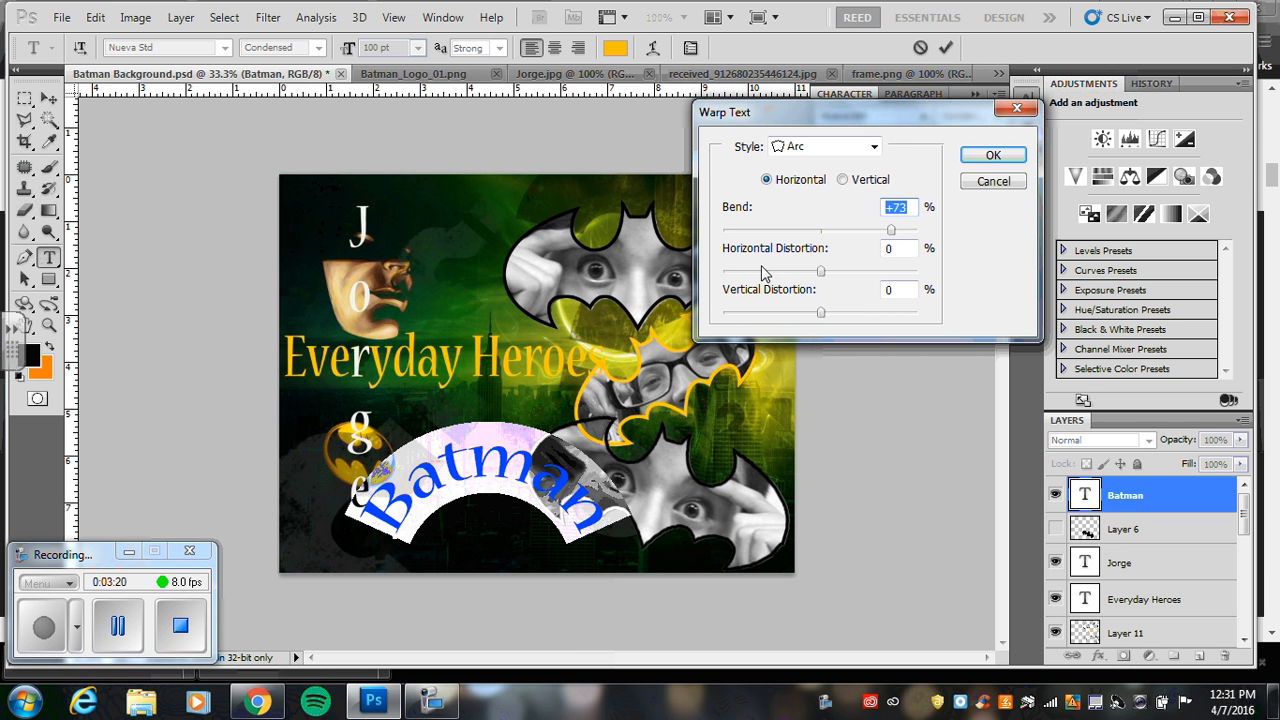
Step: Try the Arc Lower and Flag warp styles on the Batman text
{"action": "left_click", "coordinate": [804, 151]}
{"action": "left_click", "coordinate": [812, 221]}
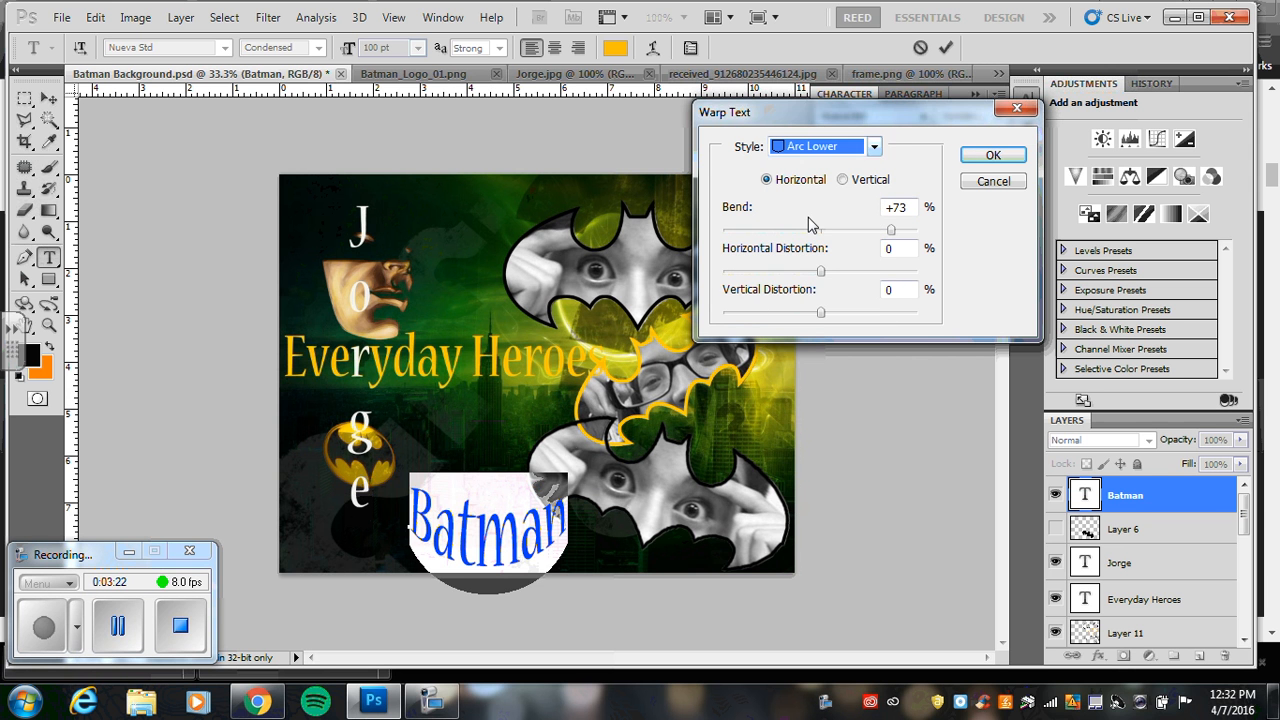
{"action": "left_click", "coordinate": [812, 152]}
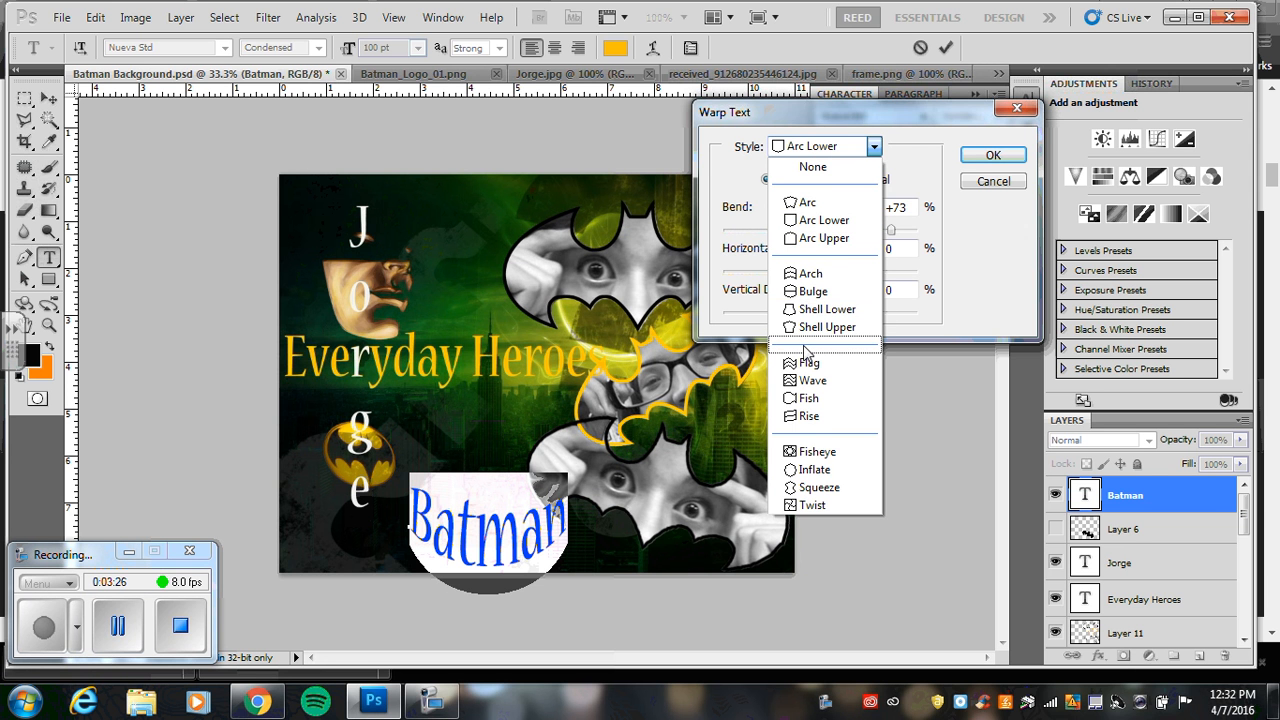
{"action": "left_click", "coordinate": [809, 362]}
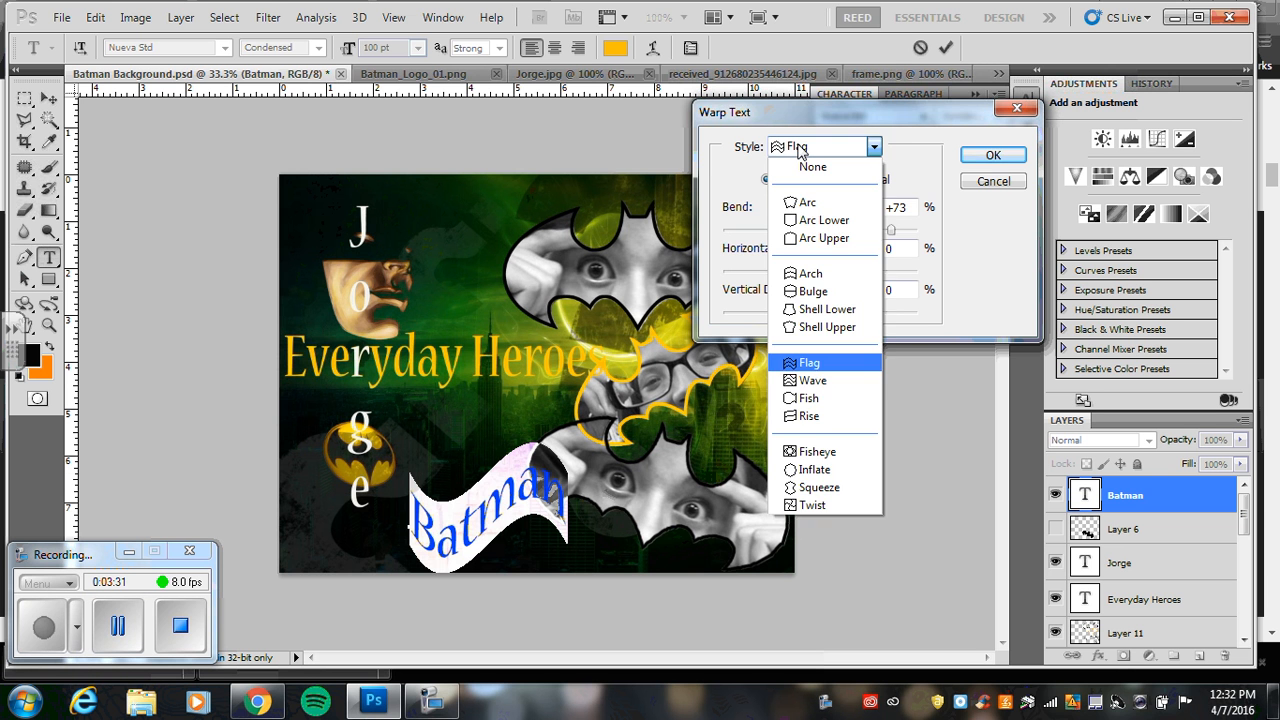
Step: Set the Batman text's warp style back to Arc, lower the bend to +62% and apply the warp
{"action": "left_click", "coordinate": [805, 204]}
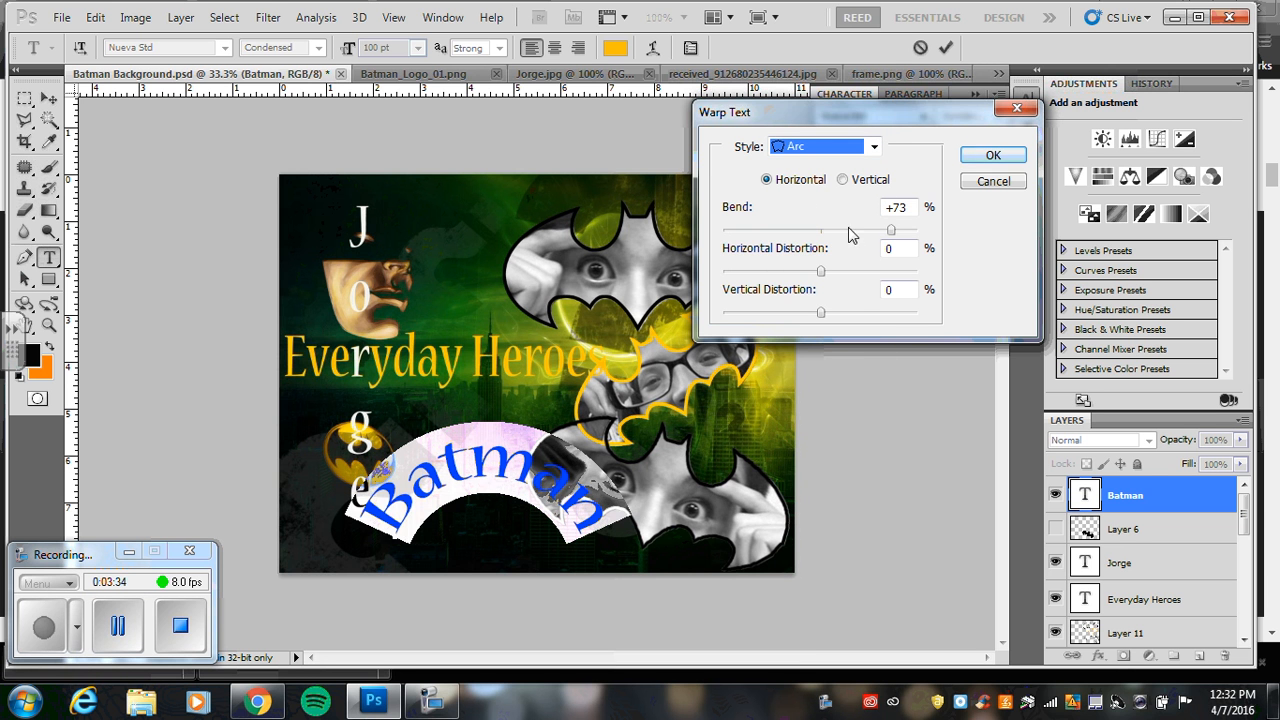
{"action": "left_click_drag", "start_coordinate": [891, 230], "coordinate": [881, 230]}
{"action": "left_click", "coordinate": [993, 157]}
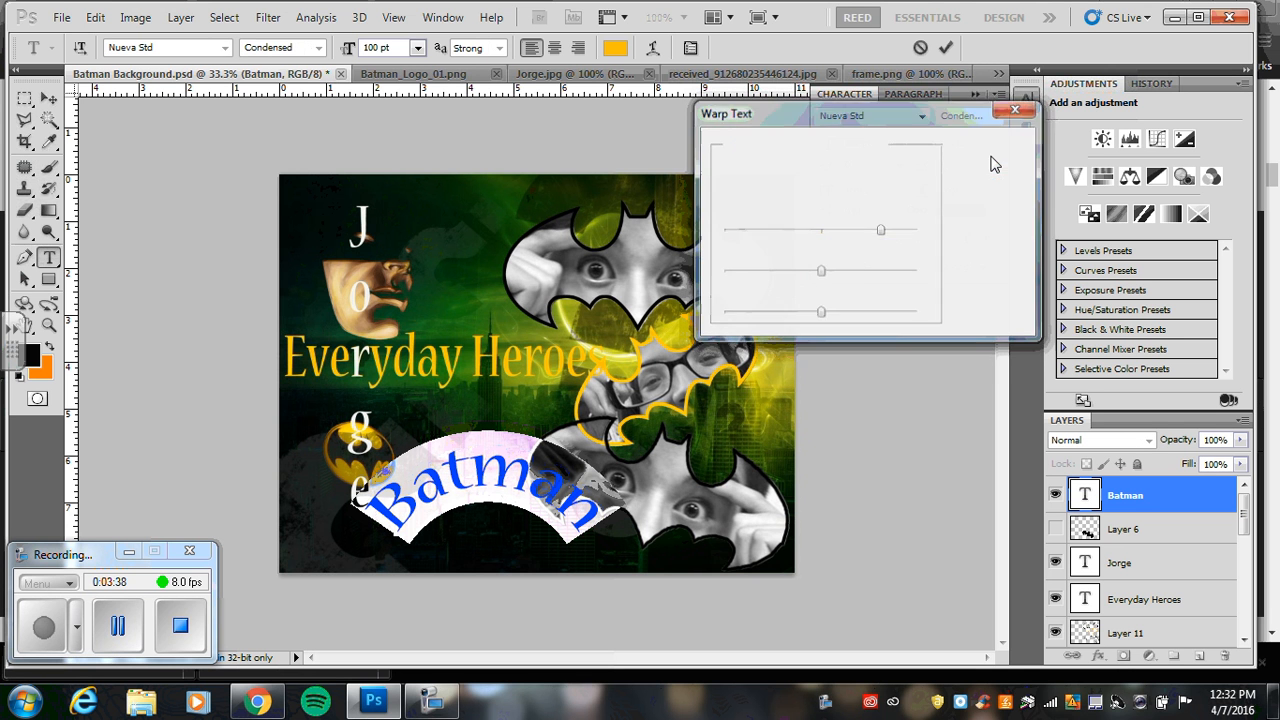
Step: Commit the arched Batman text and move it up to just below the Everyday Heroes title, overlapping the lower bat-shaped photo
{"action": "left_click", "coordinate": [48, 98]}
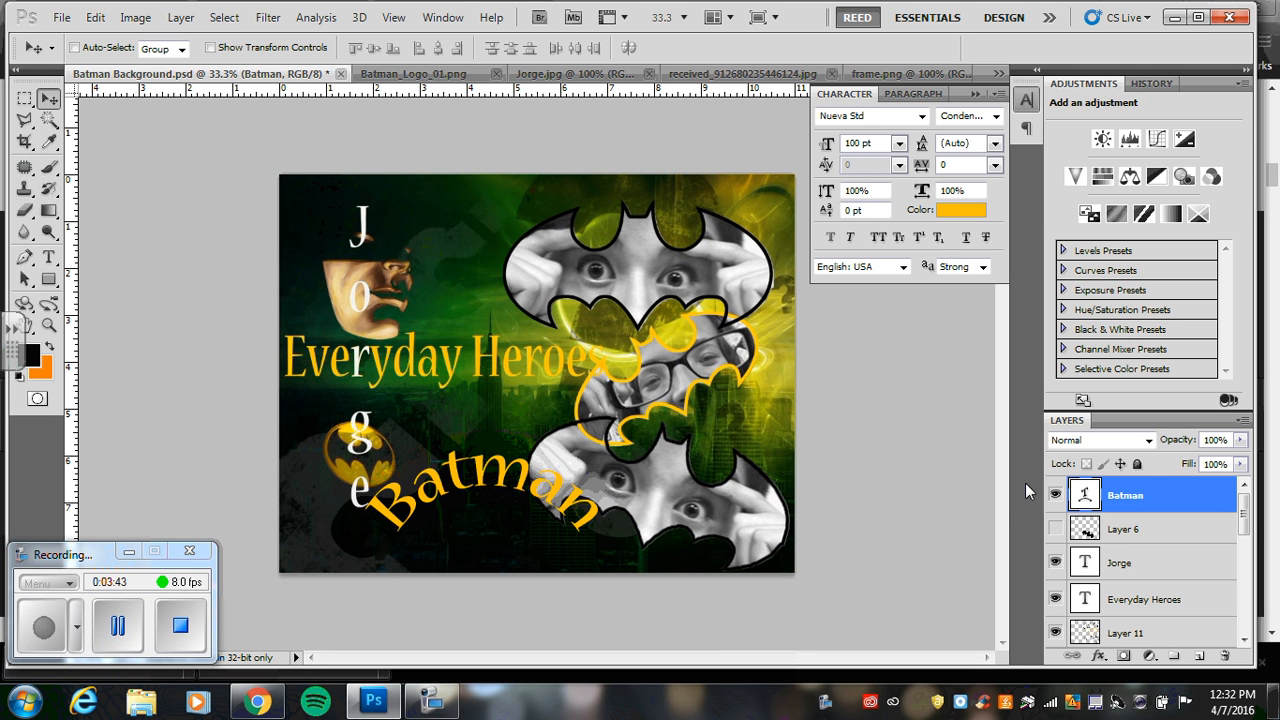
{"action": "double_click", "coordinate": [1083, 500]}
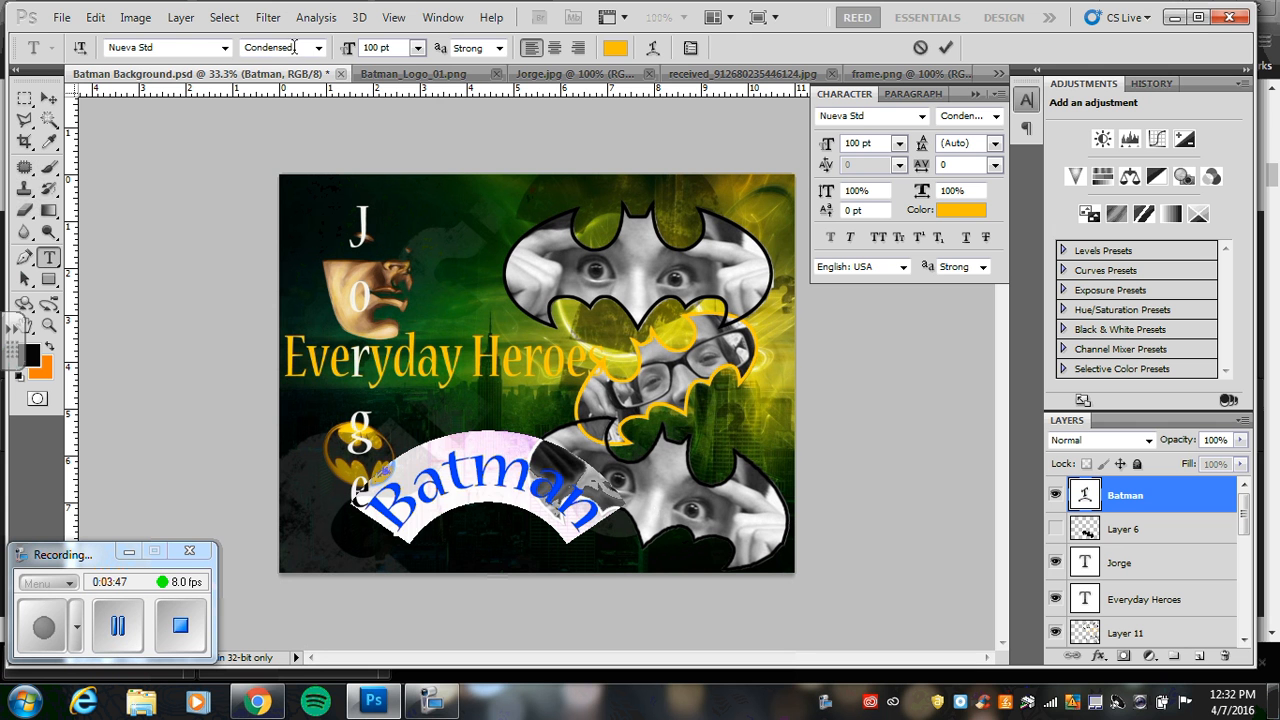
{"action": "left_click", "coordinate": [46, 102]}
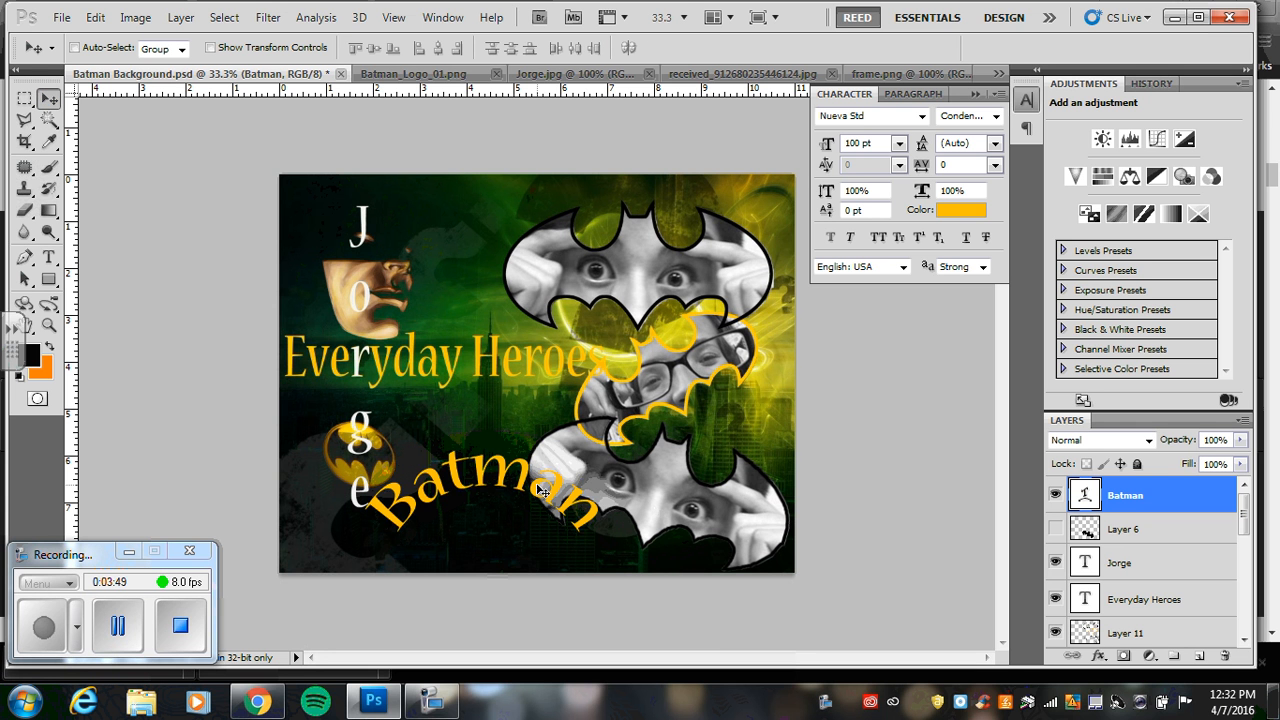
{"action": "left_click_drag", "start_coordinate": [540, 490], "coordinate": [587, 433]}
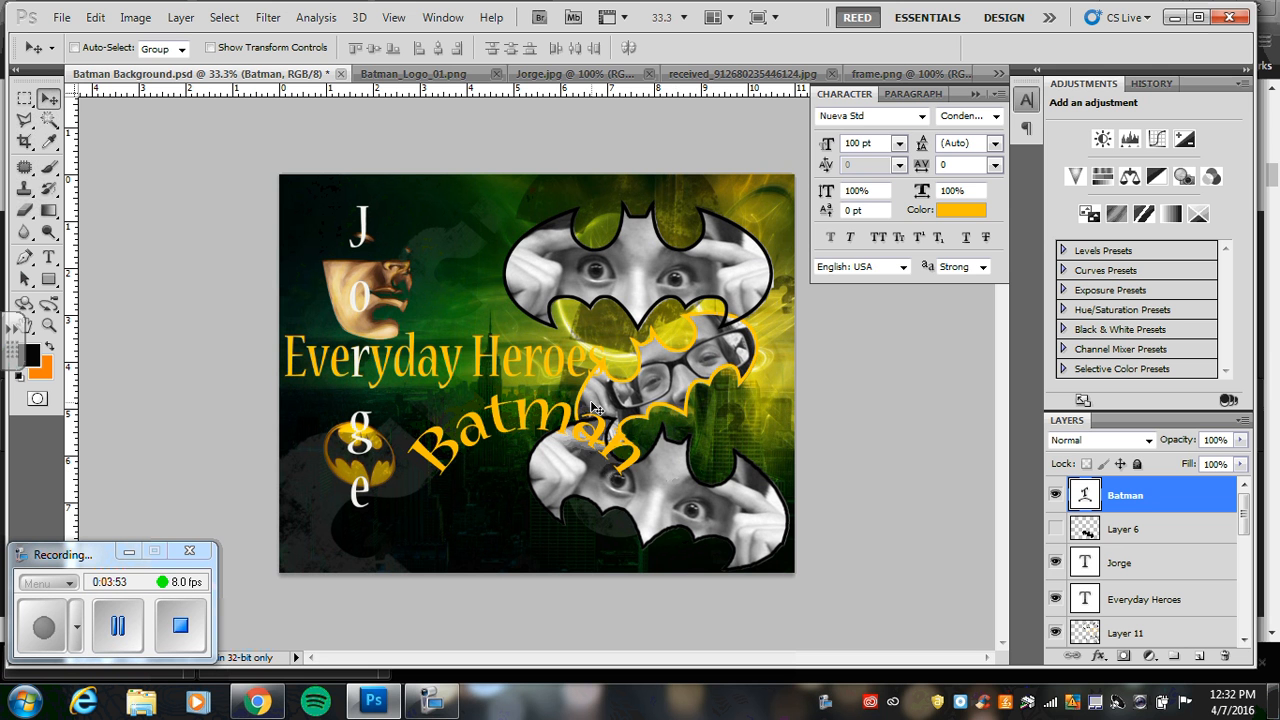
Step: Rotate the Batman text about -59° with Free Transform and place it along the curved outer edge of the lower bat-shaped photo
{"action": "key", "text": "ctrl+t"}
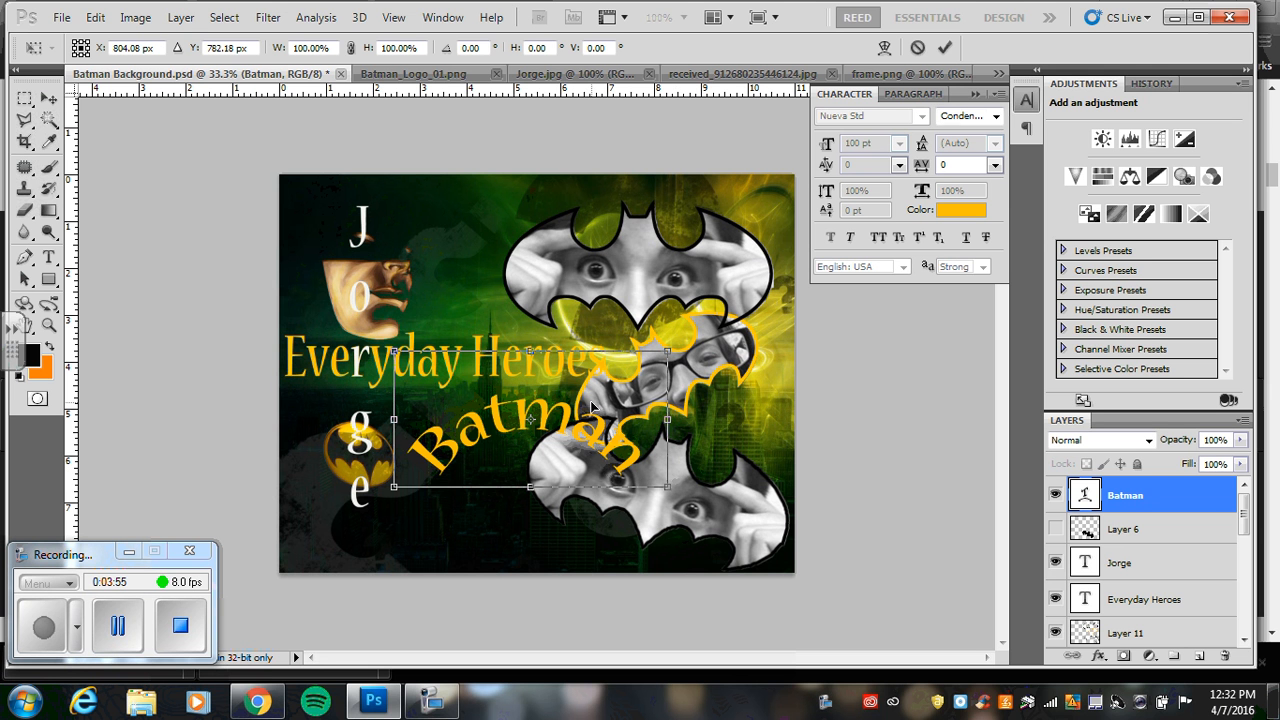
{"action": "left_click_drag", "start_coordinate": [675, 500], "coordinate": [637, 357]}
{"action": "left_click_drag", "start_coordinate": [518, 452], "coordinate": [487, 480]}
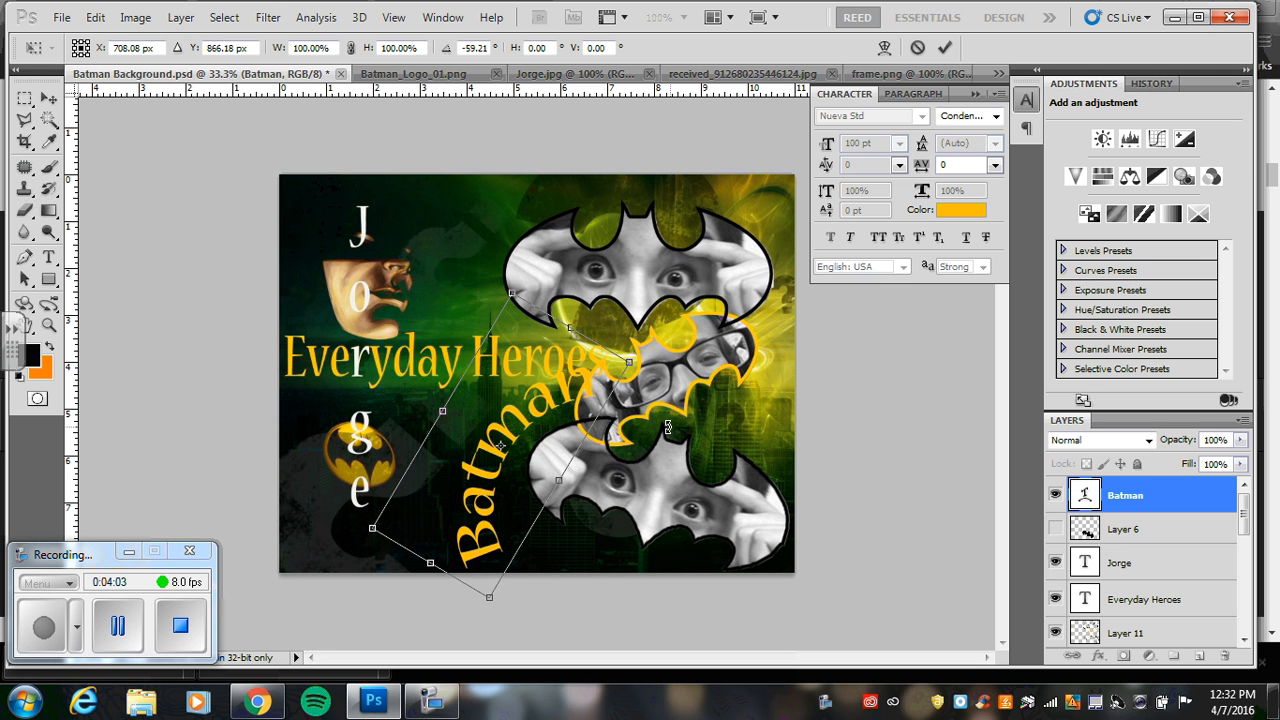
{"action": "key", "text": "Return"}
Step: Increase the Arc warp bend of the Batman text to +91% and commit the text
{"action": "double_click", "coordinate": [1085, 494]}
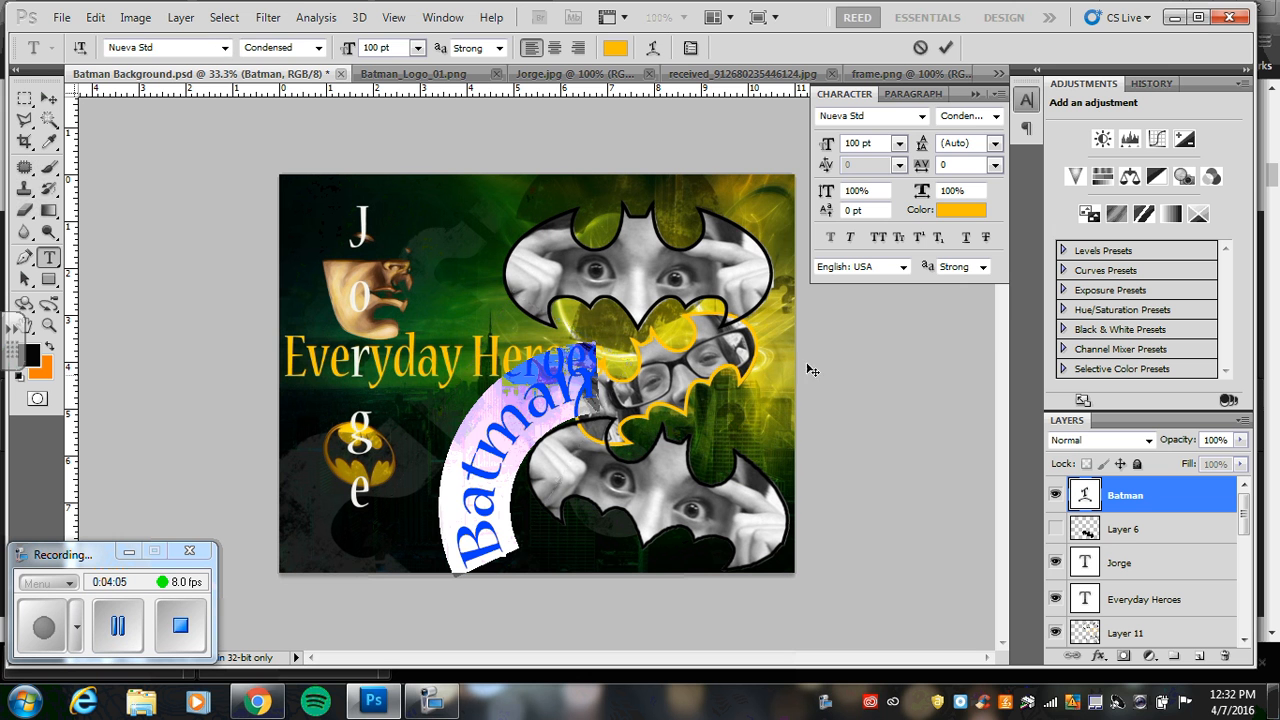
{"action": "left_click", "coordinate": [652, 47]}
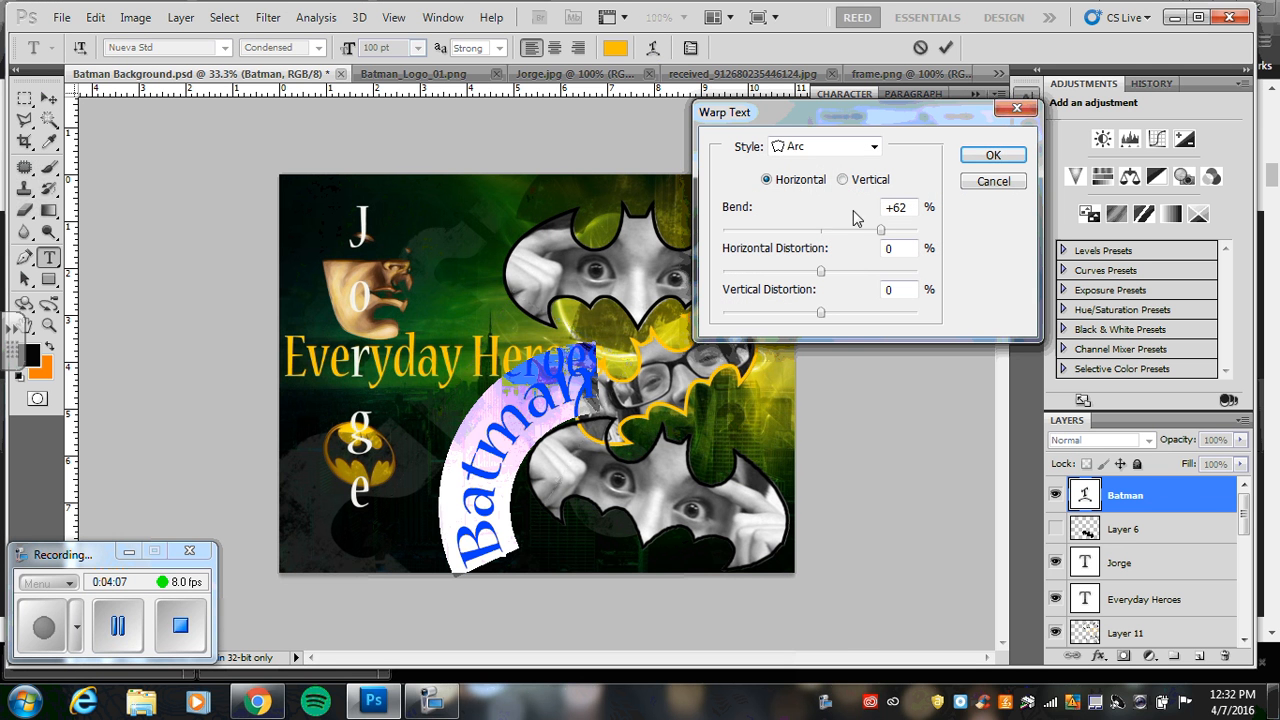
{"action": "left_click_drag", "start_coordinate": [881, 232], "coordinate": [909, 233]}
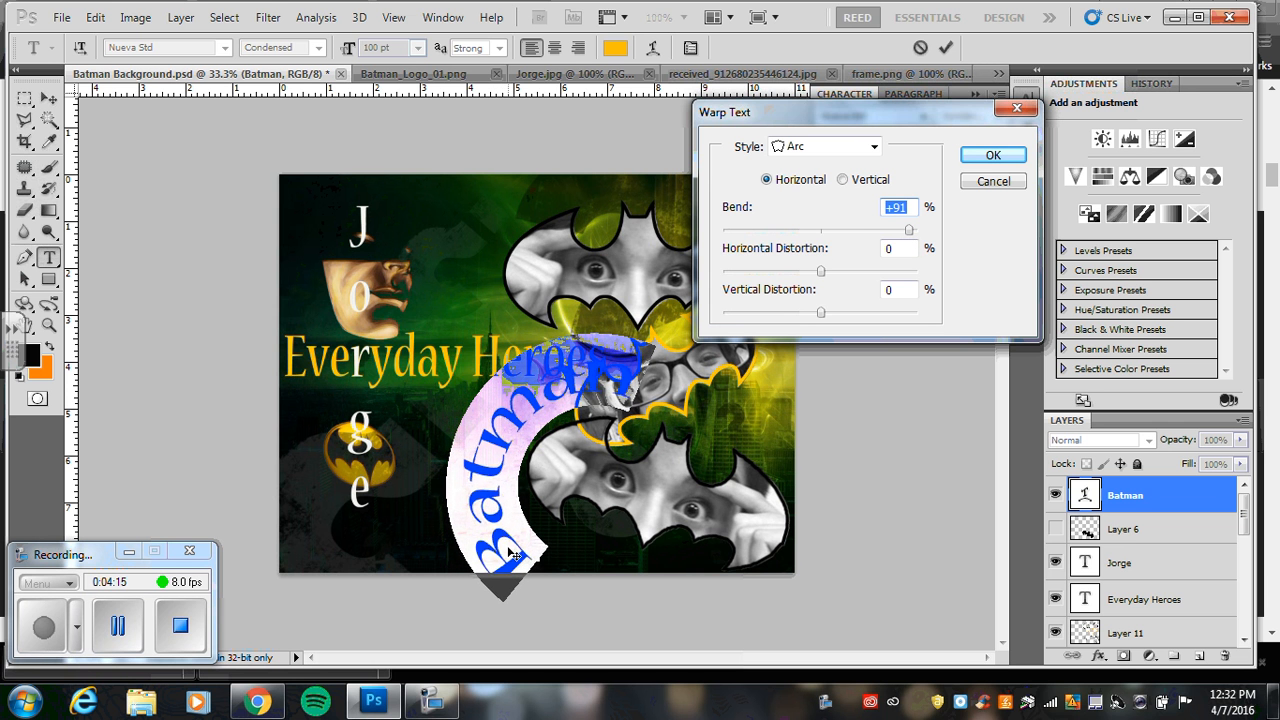
{"action": "left_click", "coordinate": [1014, 160]}
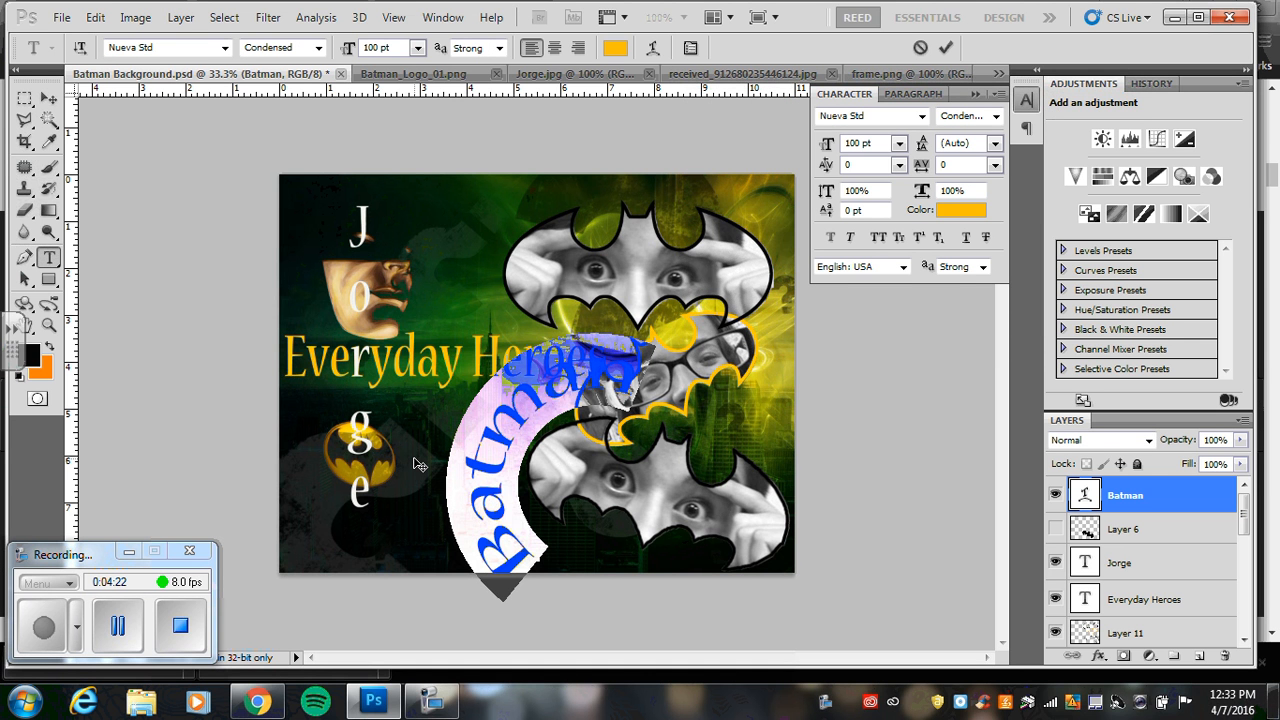
{"action": "key", "text": "BackSpace"}
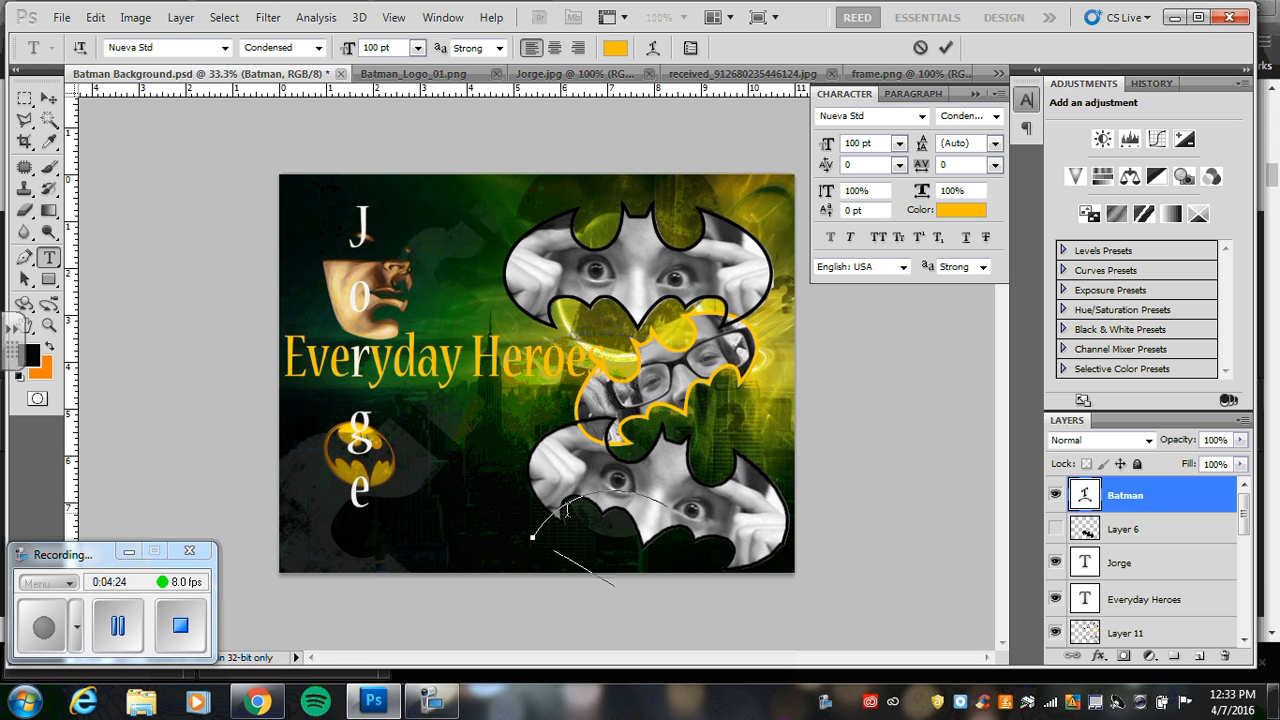
{"action": "key", "text": "ctrl+z"}
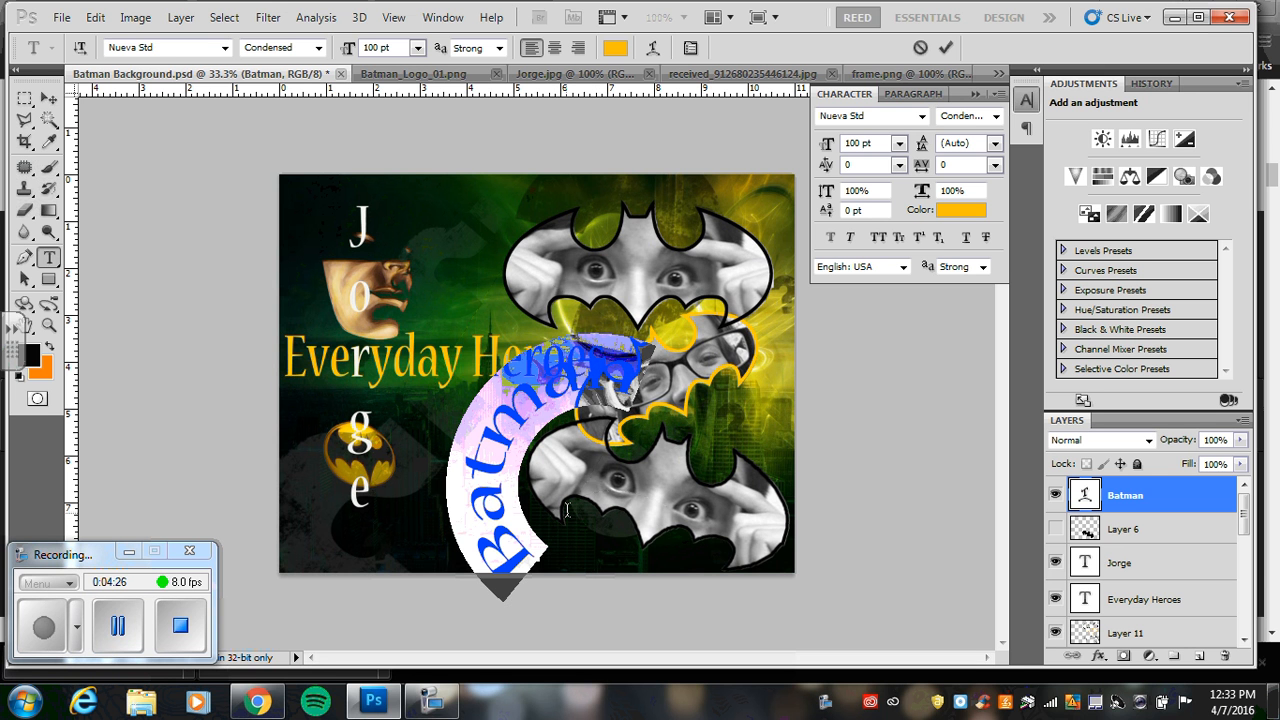
{"action": "left_click", "coordinate": [945, 47]}
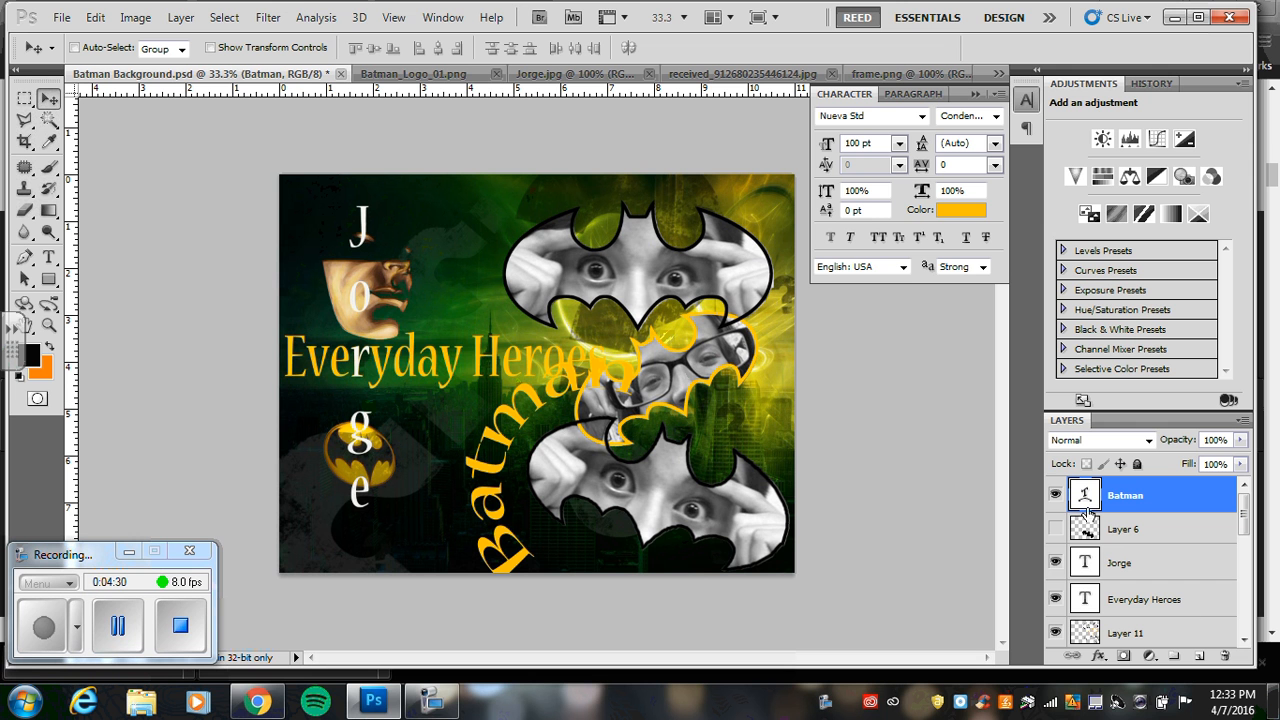
Step: Hide the vertical name layer and the Everyday Heroes title layer
{"action": "left_click", "coordinate": [1055, 562]}
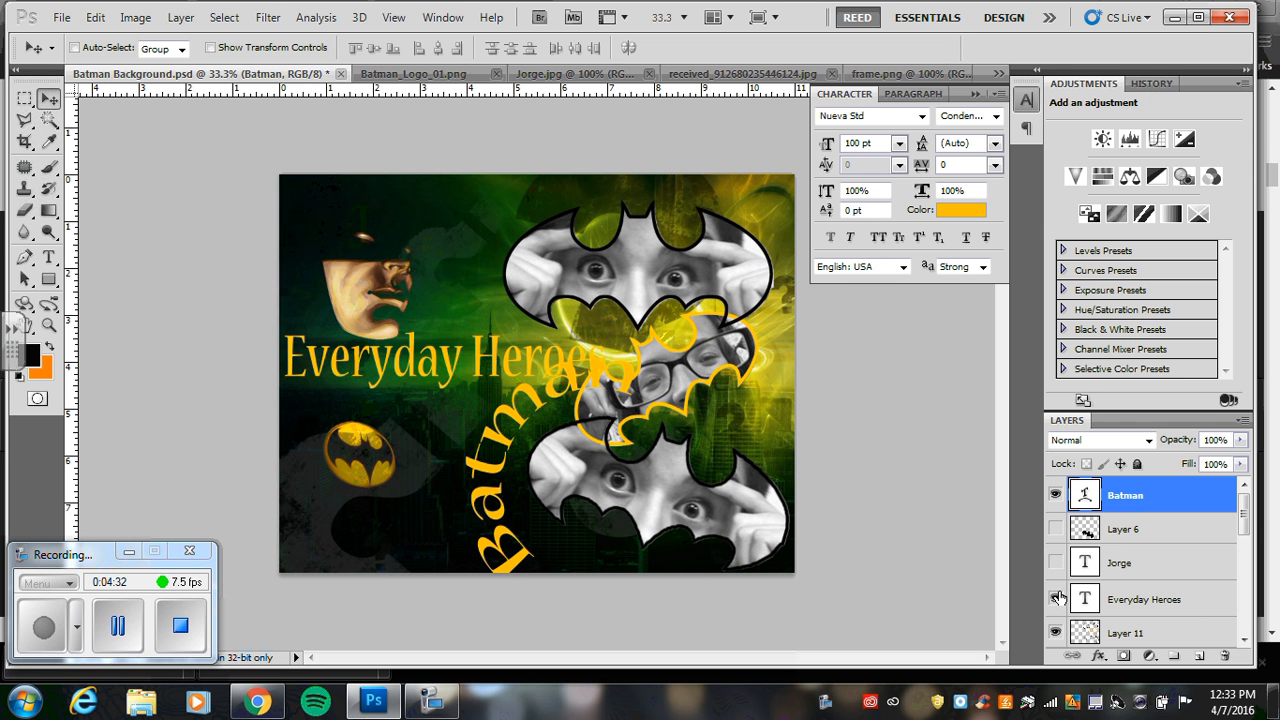
{"action": "left_click", "coordinate": [1055, 600]}
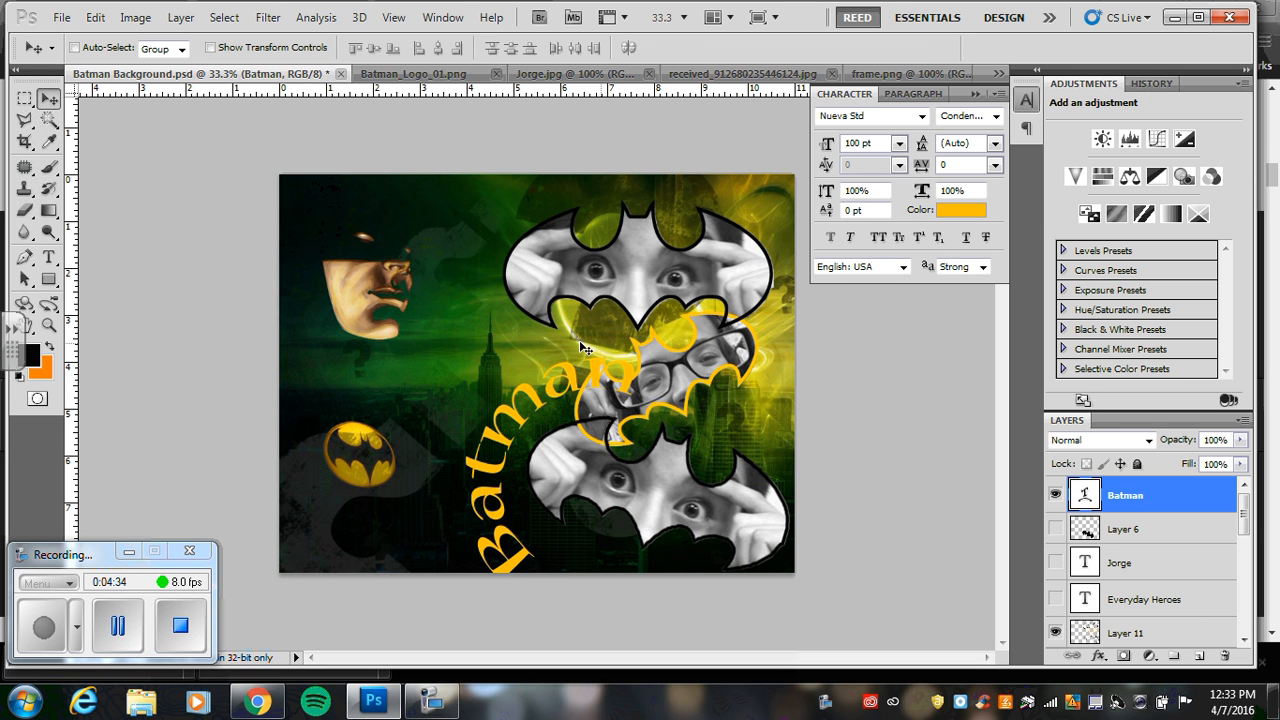
Step: Recolor the arc-warped Batman text to off-white #f0f8ef and commit the text
{"action": "double_click", "coordinate": [1083, 495]}
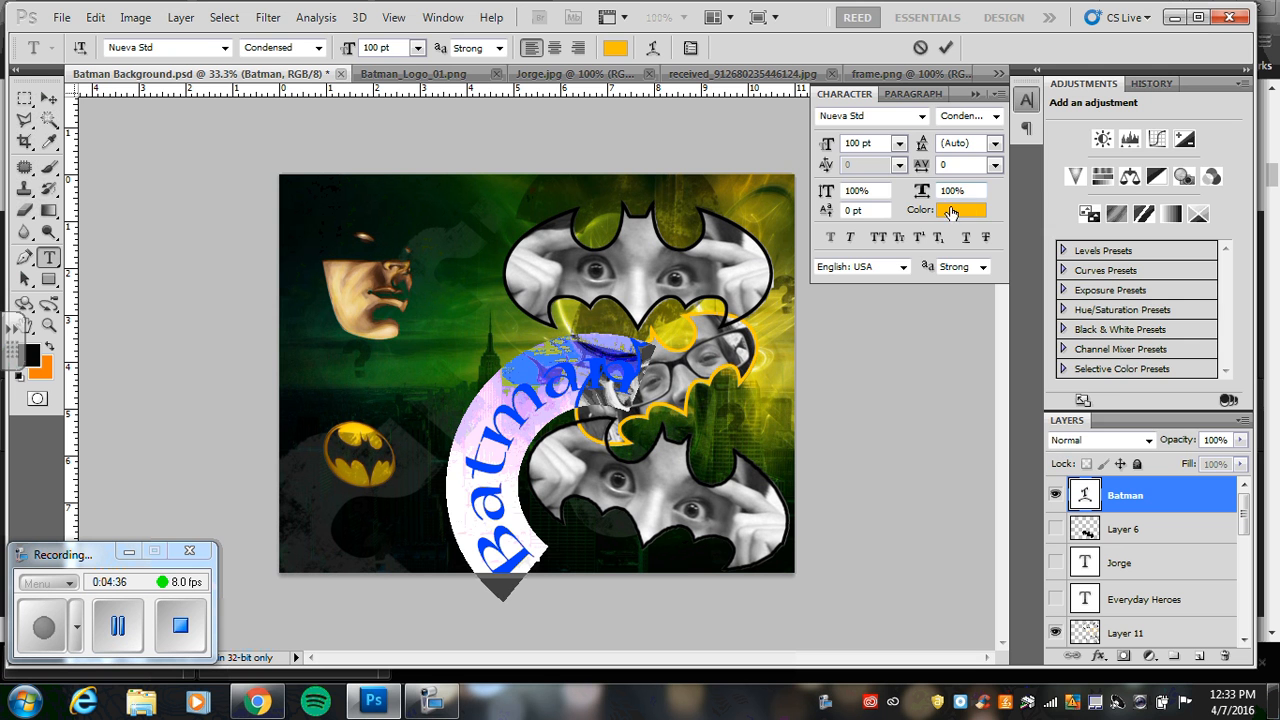
{"action": "left_click", "coordinate": [615, 47]}
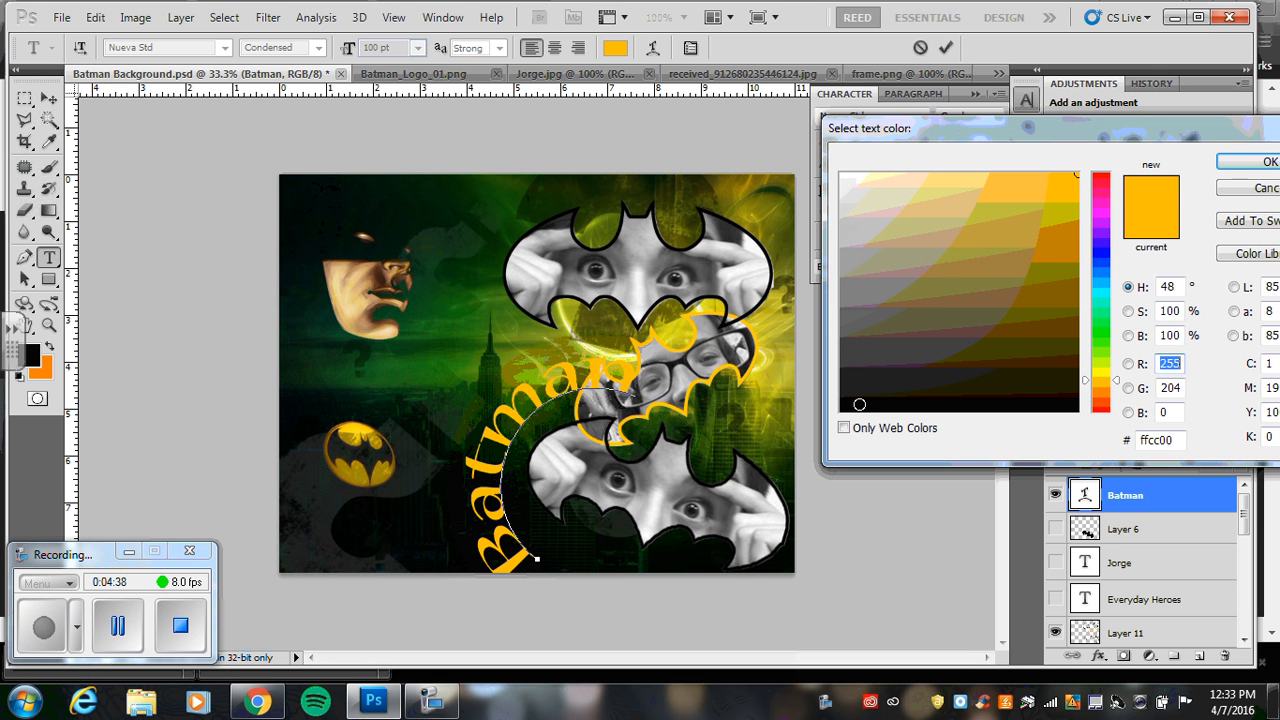
{"action": "left_click", "coordinate": [1039, 254]}
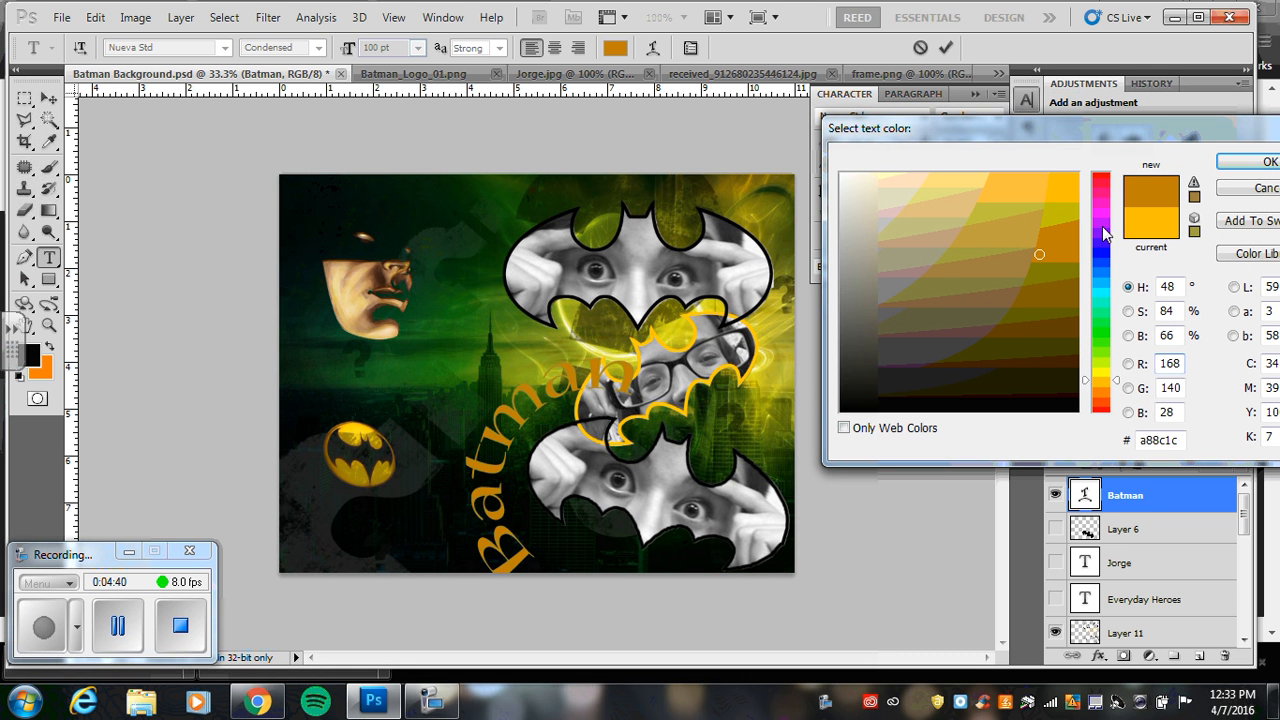
{"action": "left_click", "coordinate": [1104, 340]}
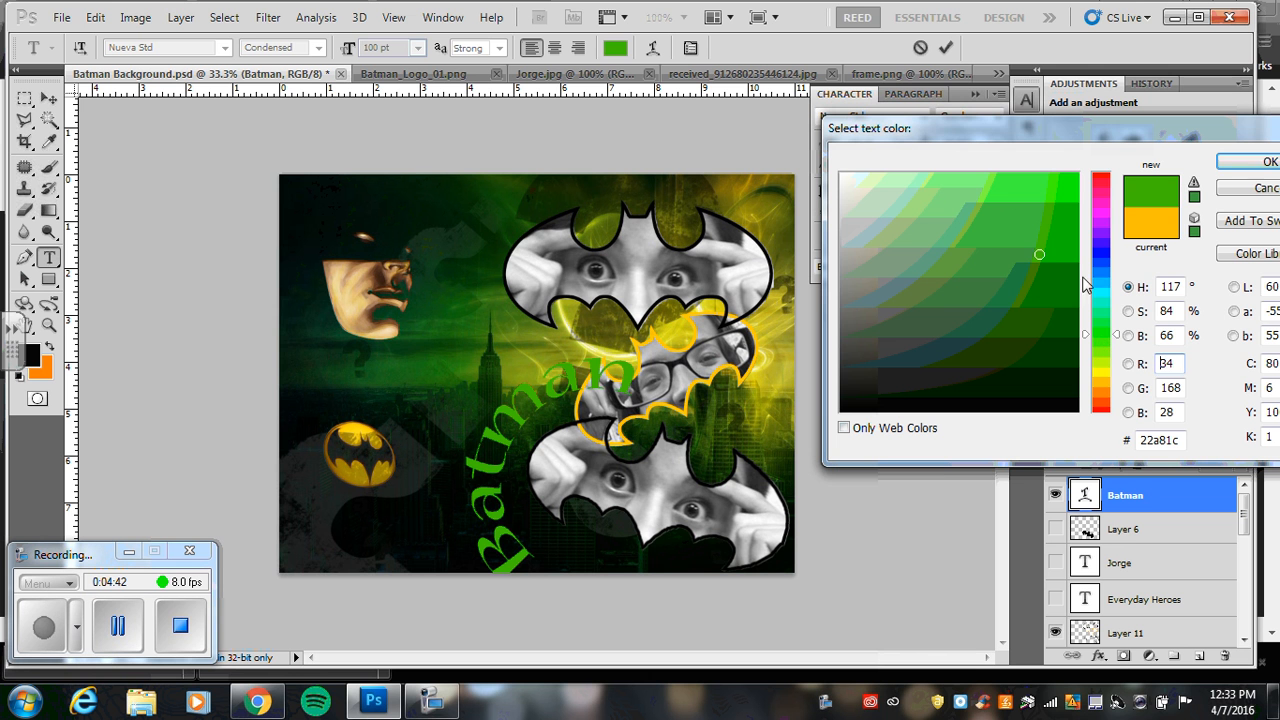
{"action": "left_click", "coordinate": [848, 179]}
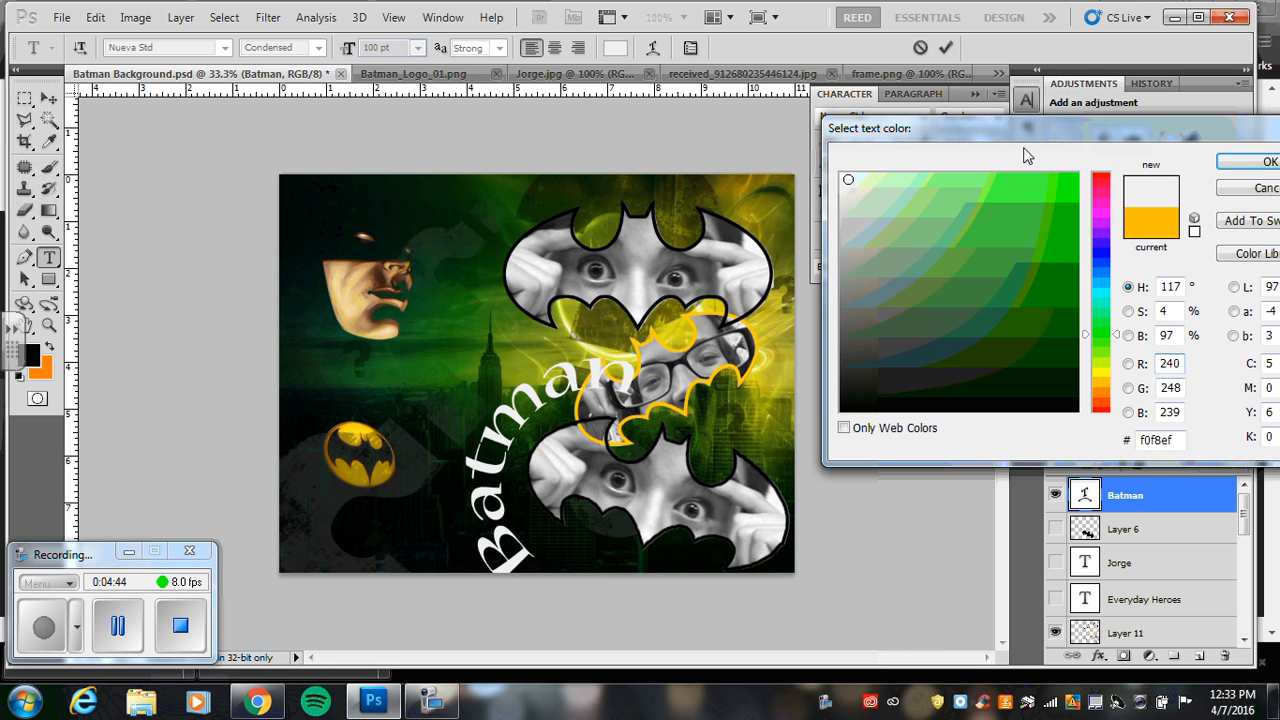
{"action": "left_click", "coordinate": [1266, 163]}
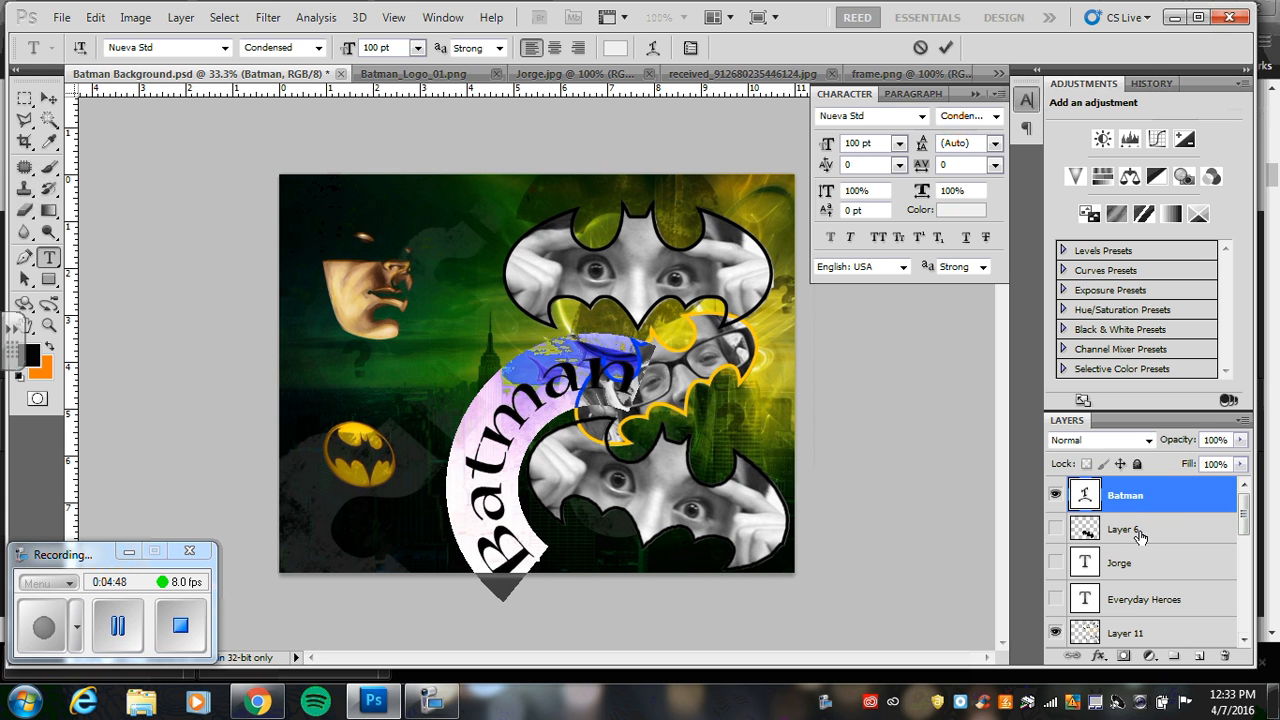
{"action": "left_click", "coordinate": [1131, 561]}
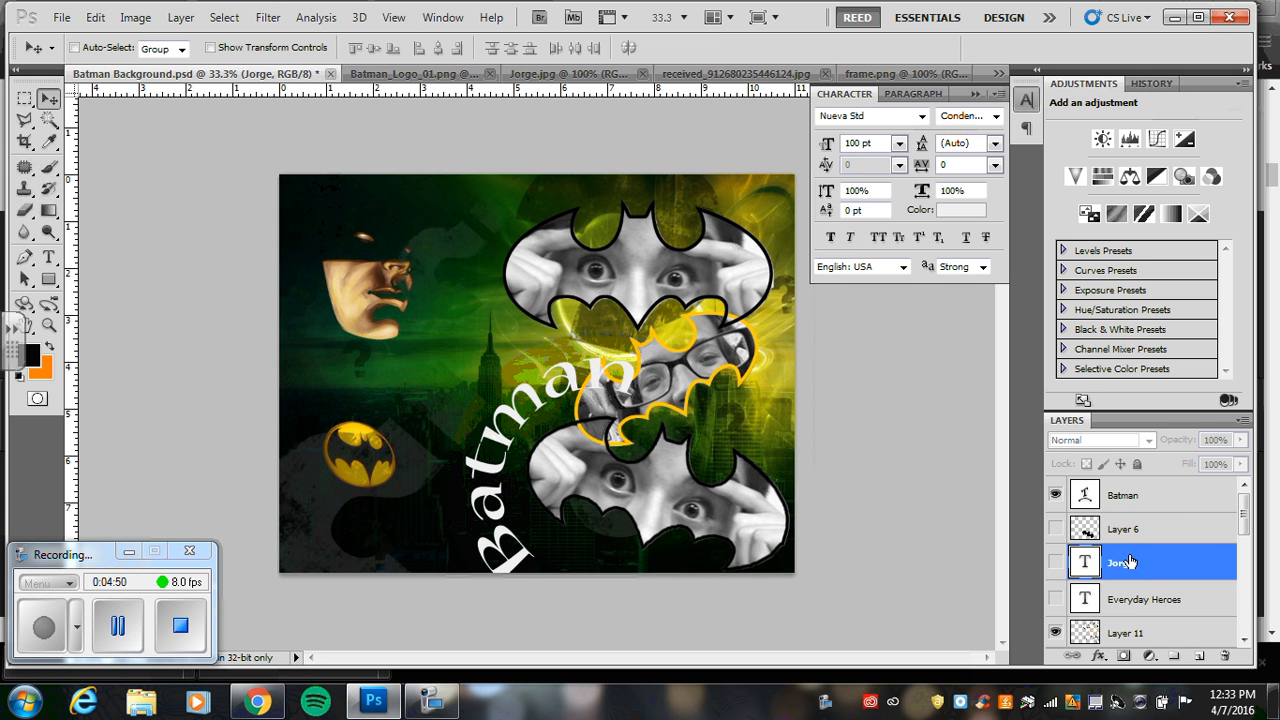
Step: Hide the Batman text layer and show the Everyday Heroes title and vertical name layers
{"action": "left_click", "coordinate": [1055, 495]}
{"action": "left_click", "coordinate": [1055, 599]}
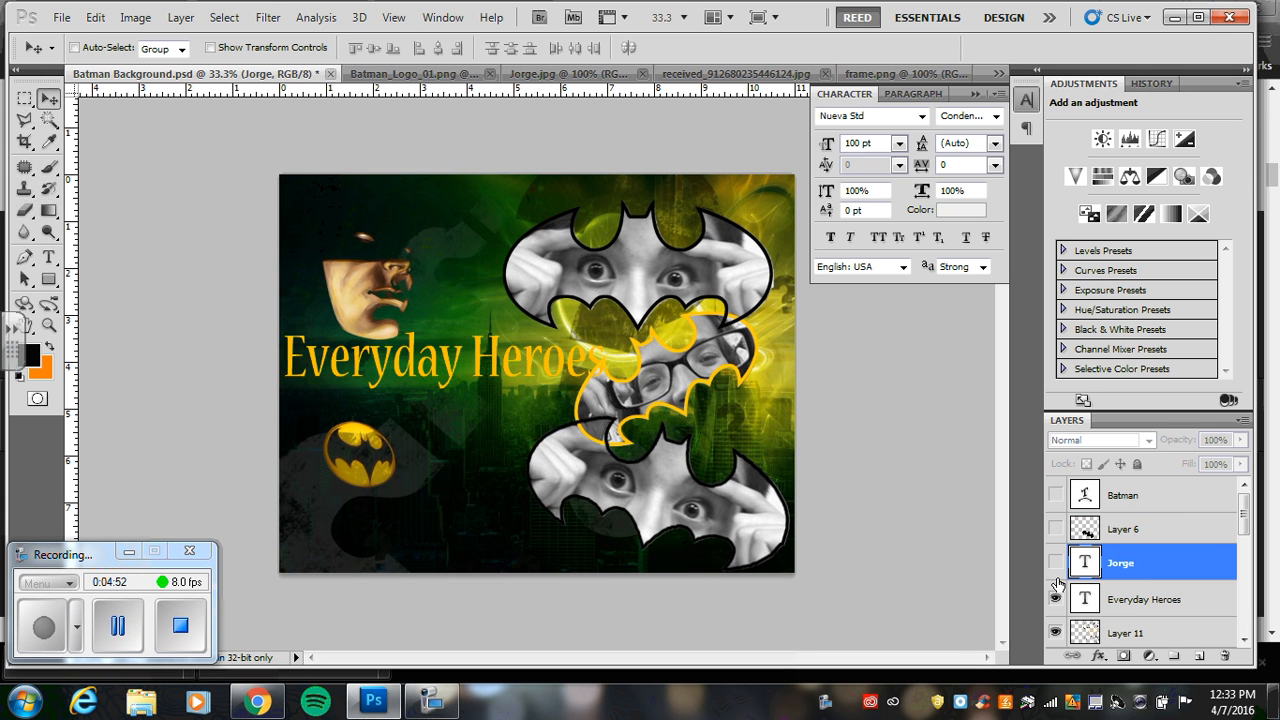
{"action": "left_click", "coordinate": [1056, 563]}
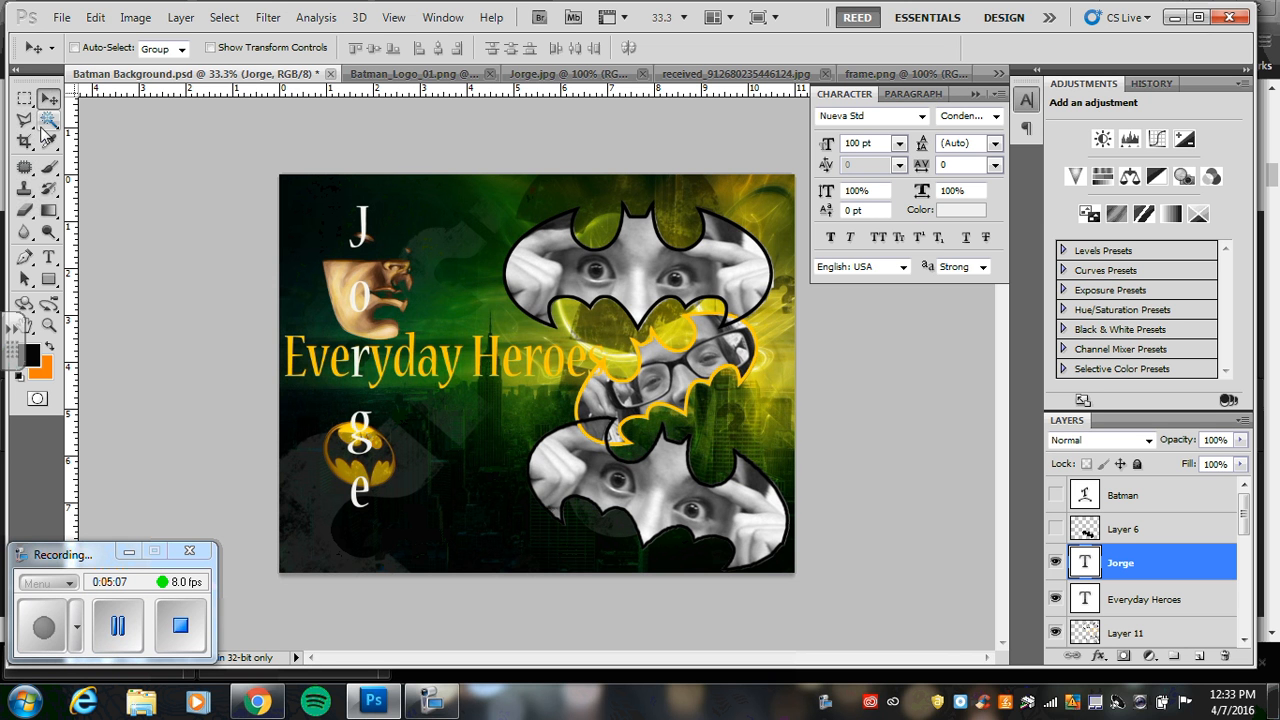
Step: Try a 36 pt size on the vertical name text and undo the size change
{"action": "left_click", "coordinate": [48, 257]}
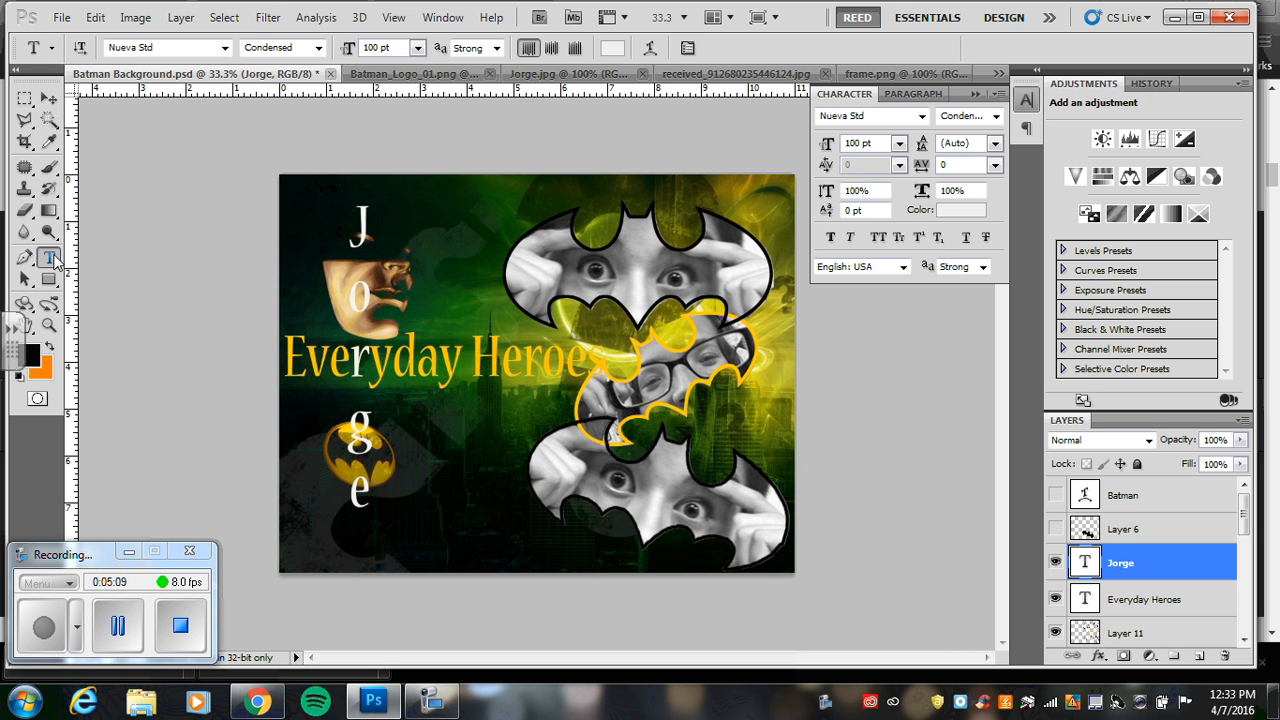
{"action": "left_click", "coordinate": [417, 47]}
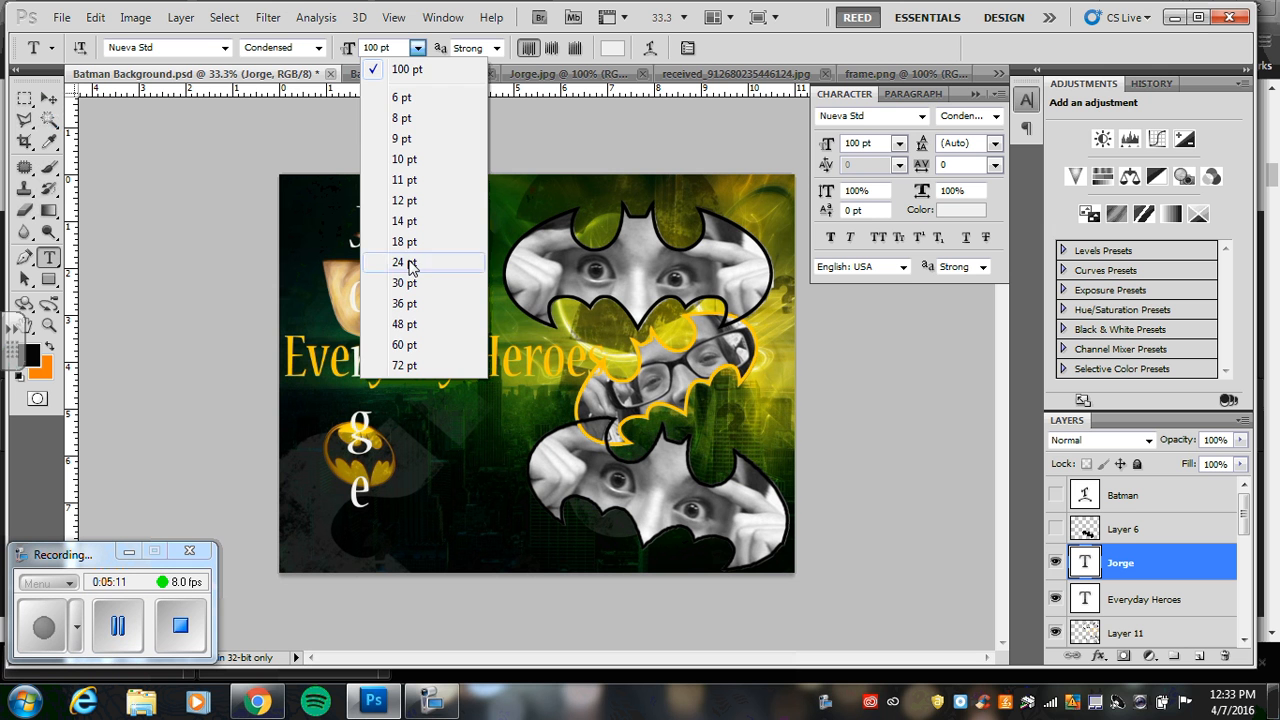
{"action": "left_click", "coordinate": [410, 303]}
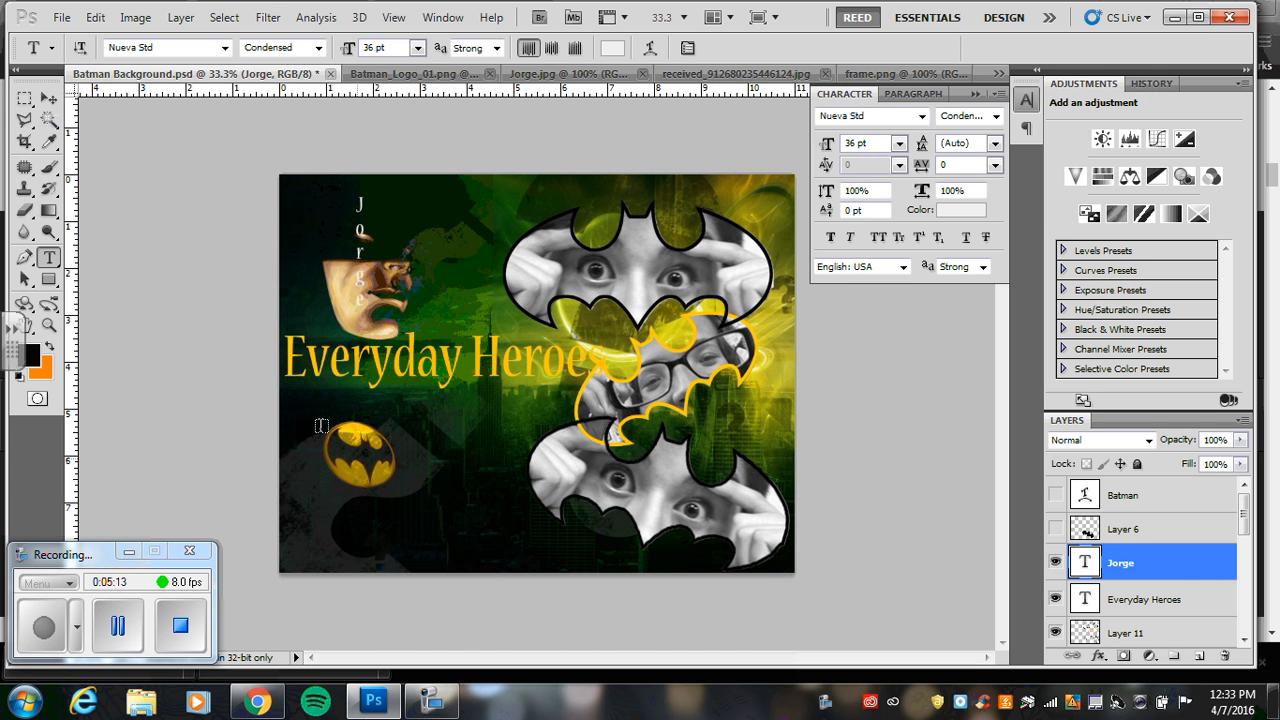
{"action": "key", "text": "ctrl+z"}
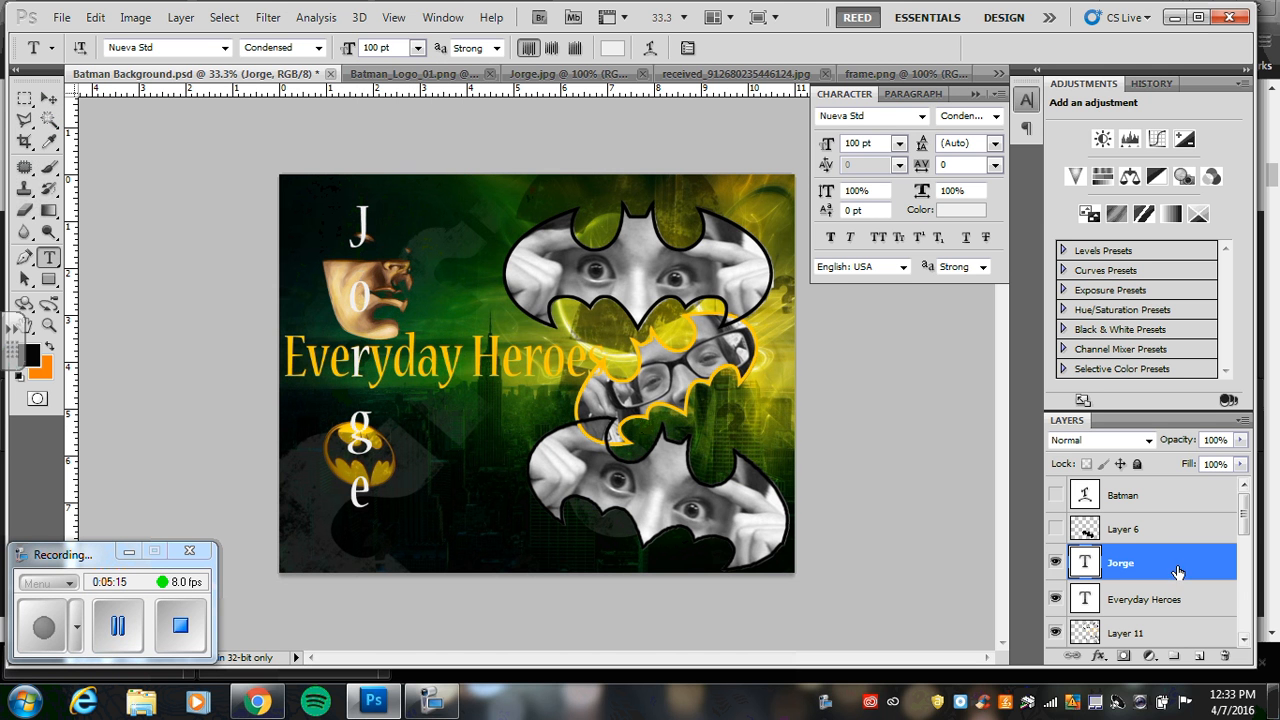
Step: Add 36 pt text below the vertical name, "write some stuff about" plus the name and "Cool things he has done", and move it slightly right and up
{"action": "left_click", "coordinate": [1167, 526]}
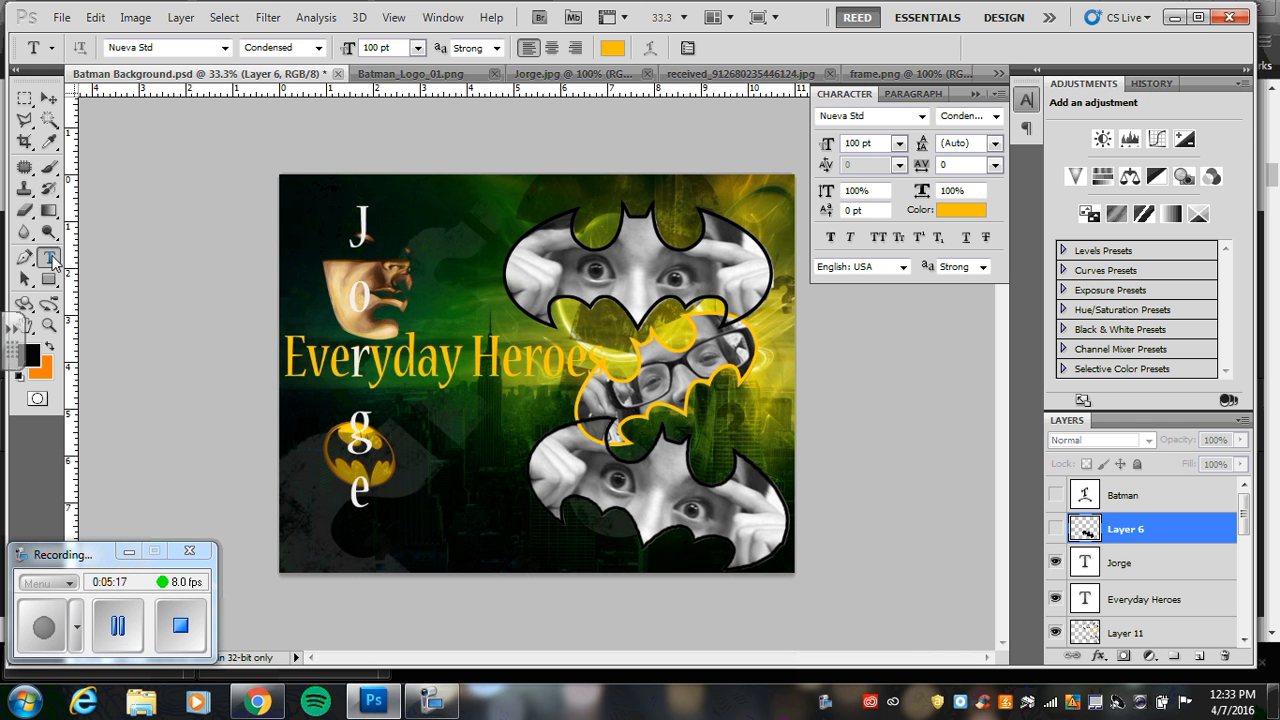
{"action": "left_click", "coordinate": [336, 531]}
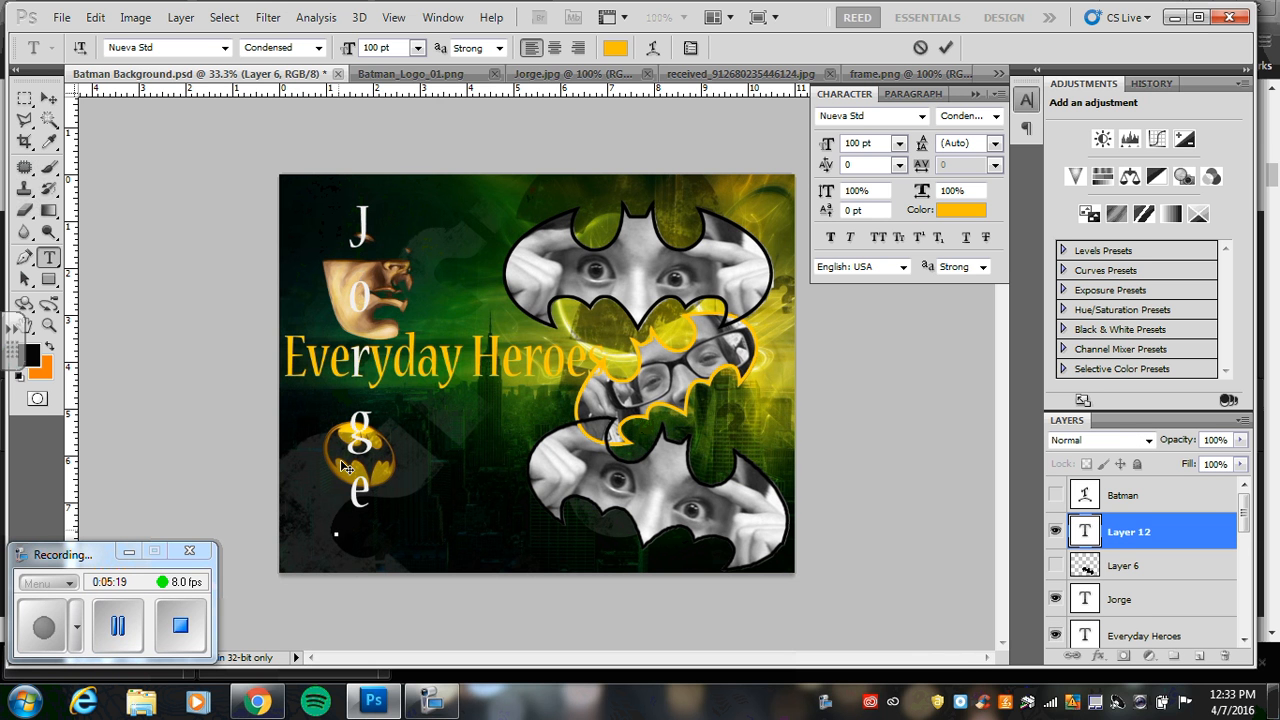
{"action": "left_click", "coordinate": [417, 47]}
{"action": "left_click", "coordinate": [406, 304]}
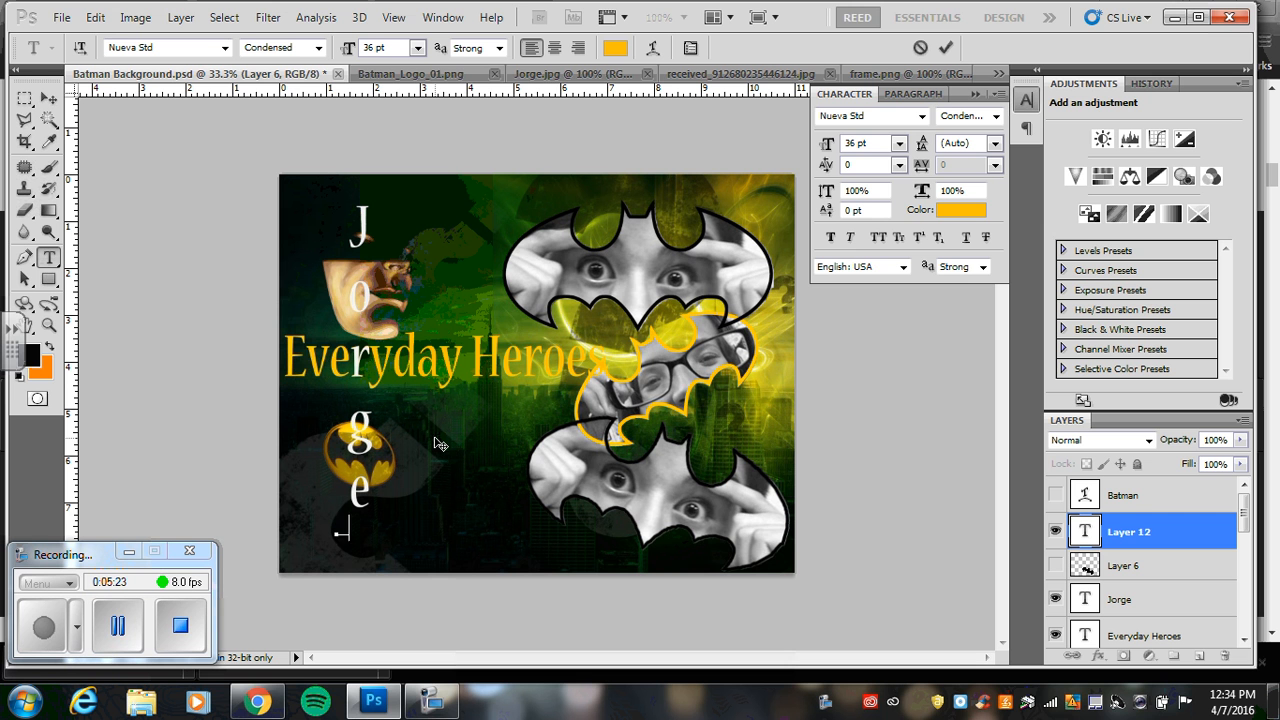
{"action": "type", "text": "write some stuff about Jorge "}
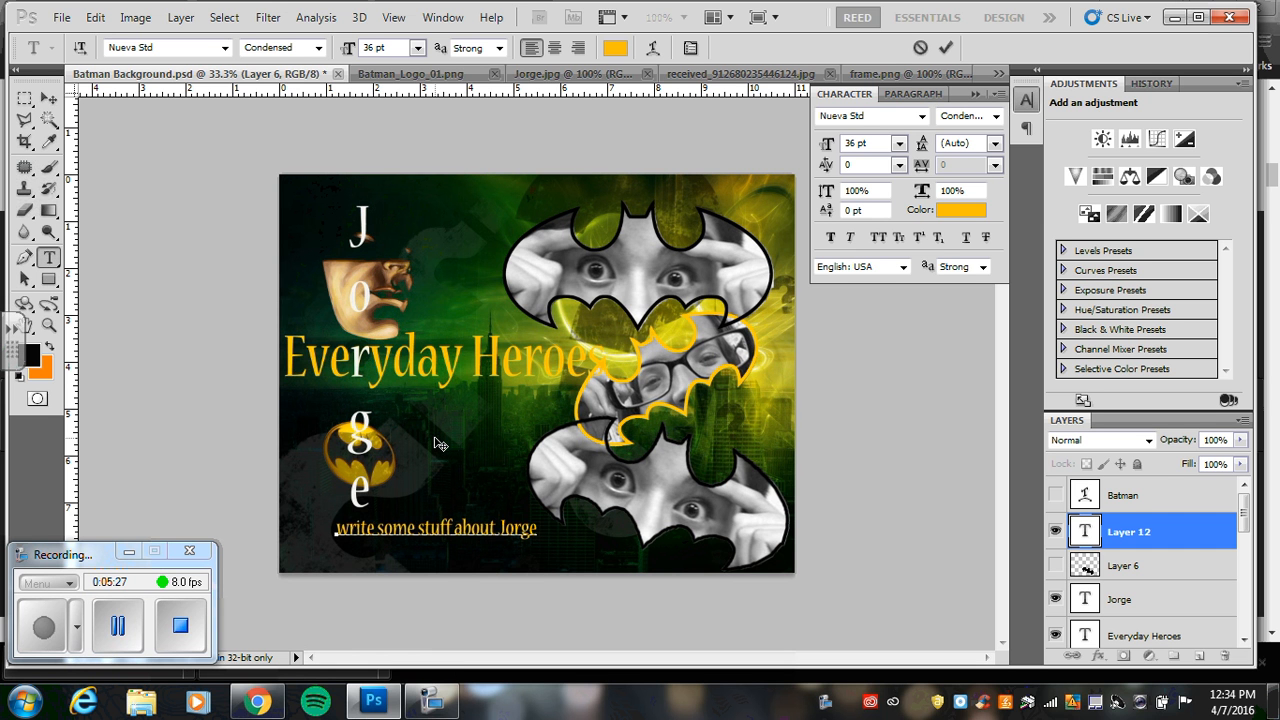
{"action": "type", "text": "Cool thin"}
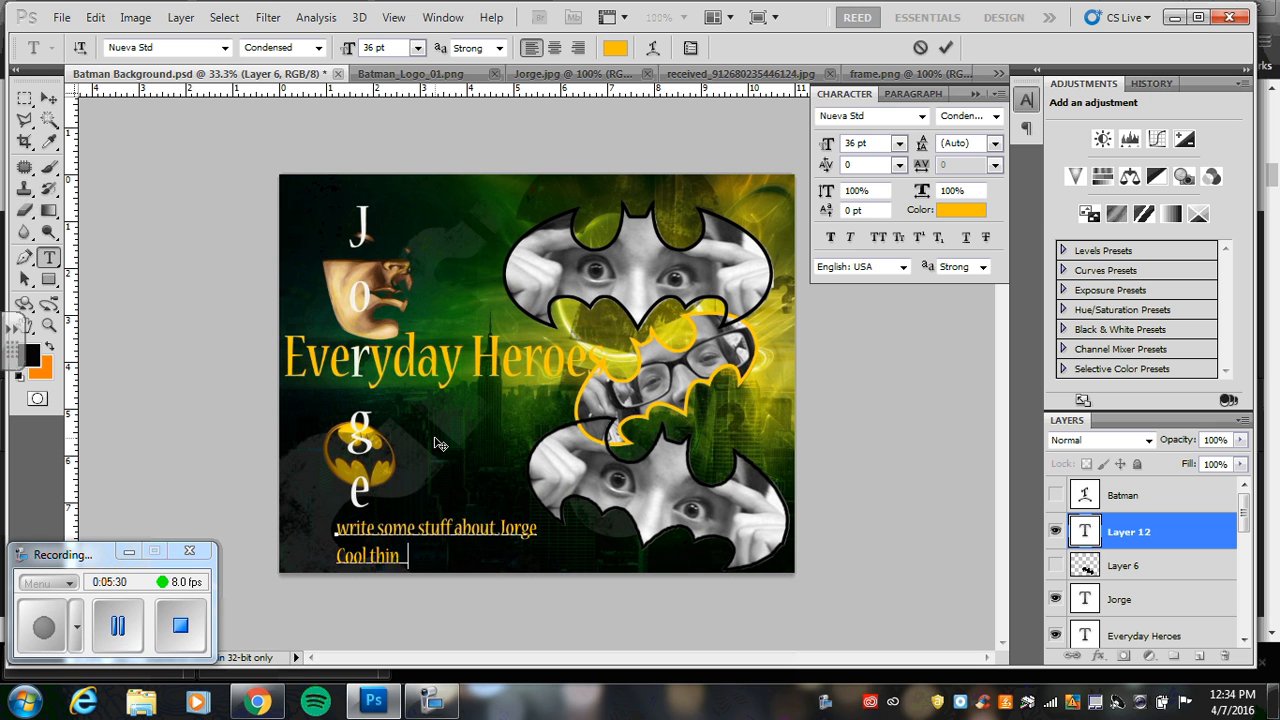
{"action": "type", "text": "gs he has done"}
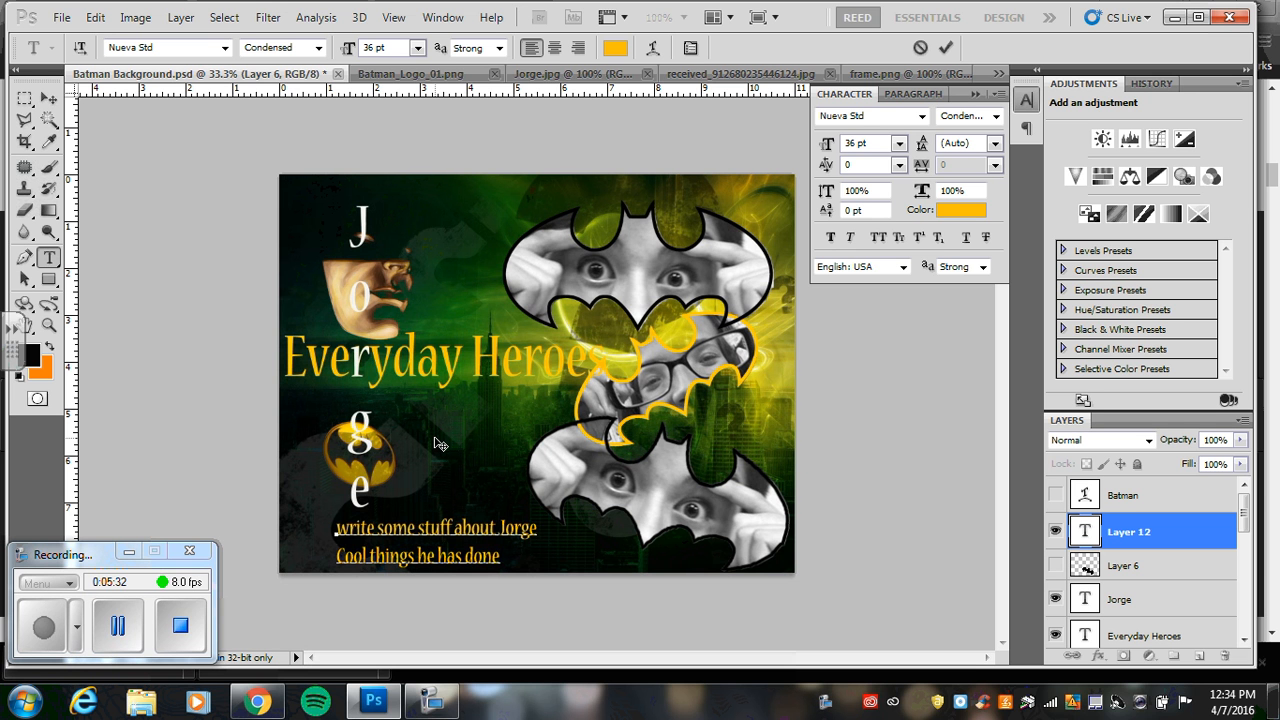
{"action": "left_click", "coordinate": [48, 98]}
{"action": "left_click_drag", "start_coordinate": [434, 530], "coordinate": [469, 522]}
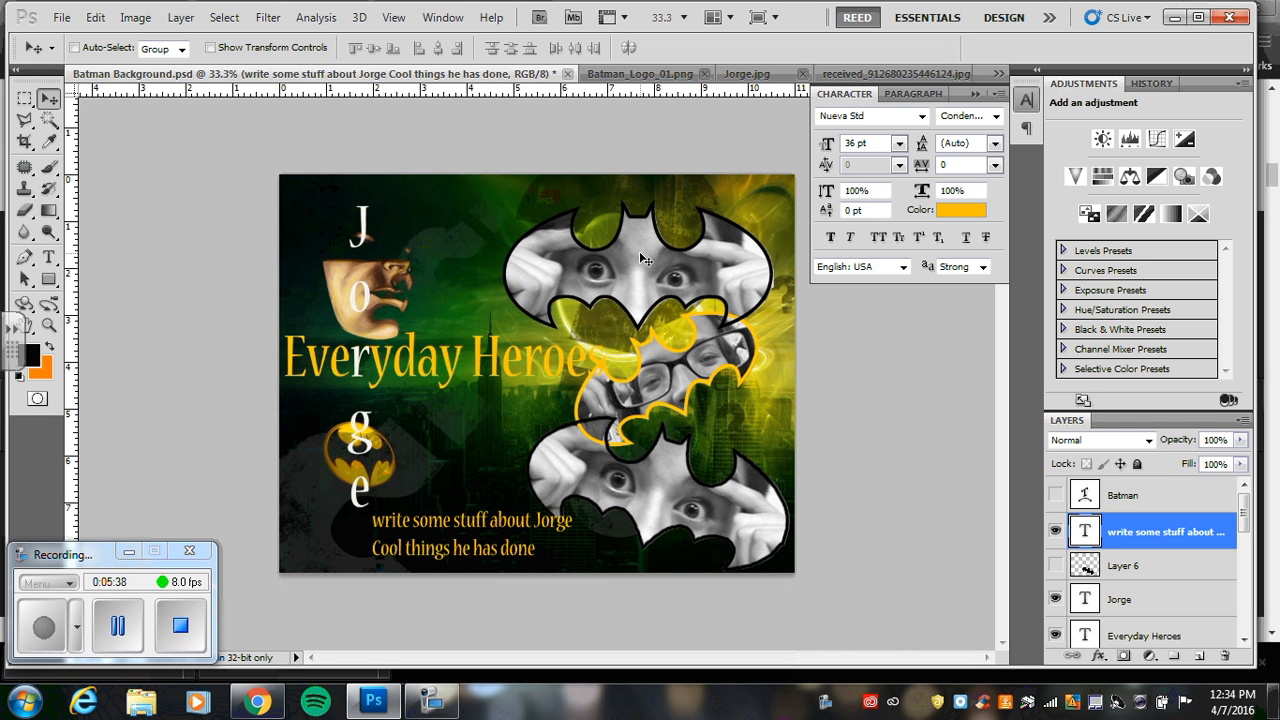